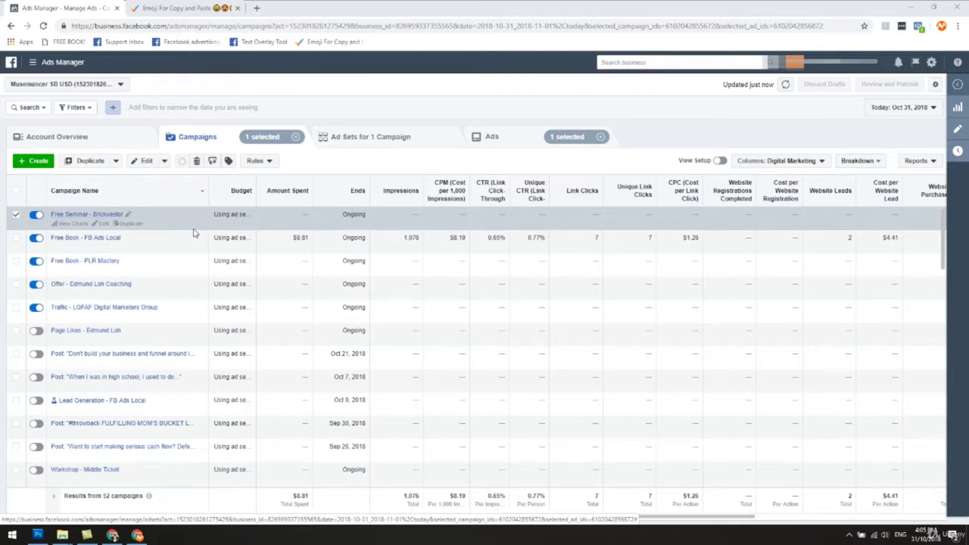
- Show the ad sets of the Free Seminar - Brickvestor campaign
click(358, 144)
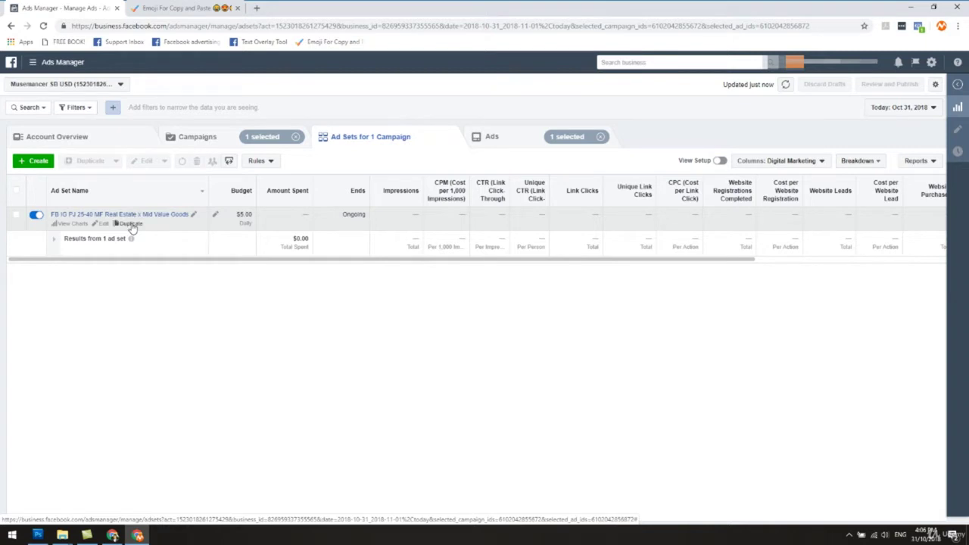
- Duplicate the real estate ad set into its original campaign, keeping the '- Copy' name
click(130, 225)
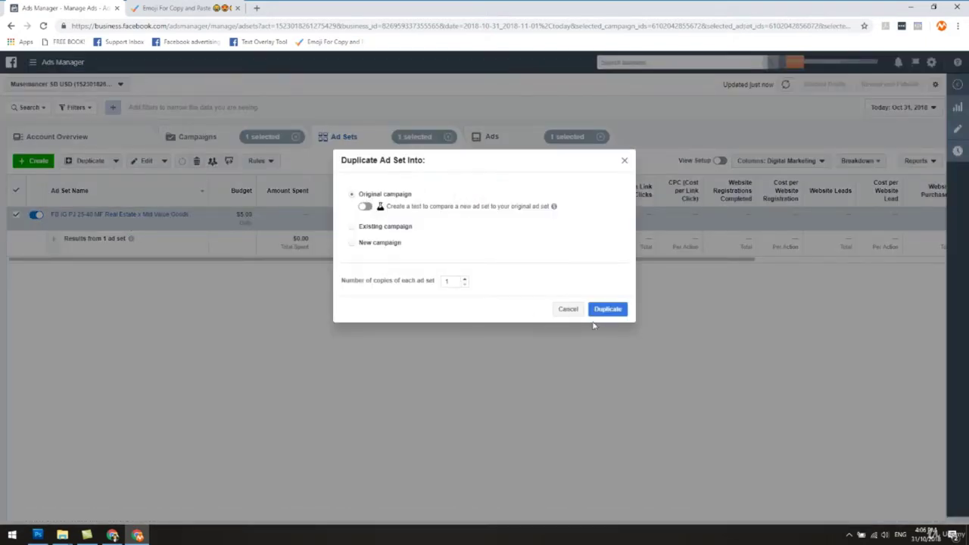
click(607, 311)
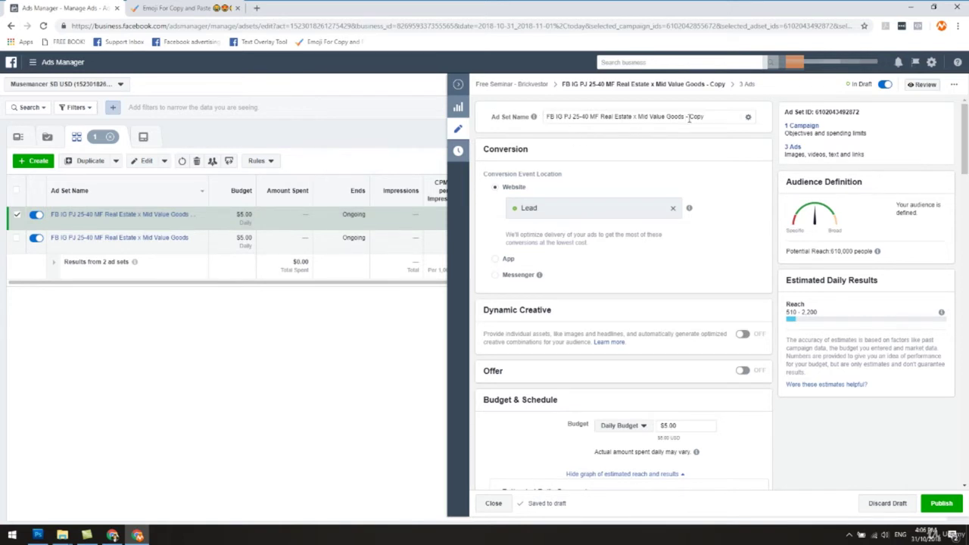
drag(683, 117, 712, 117)
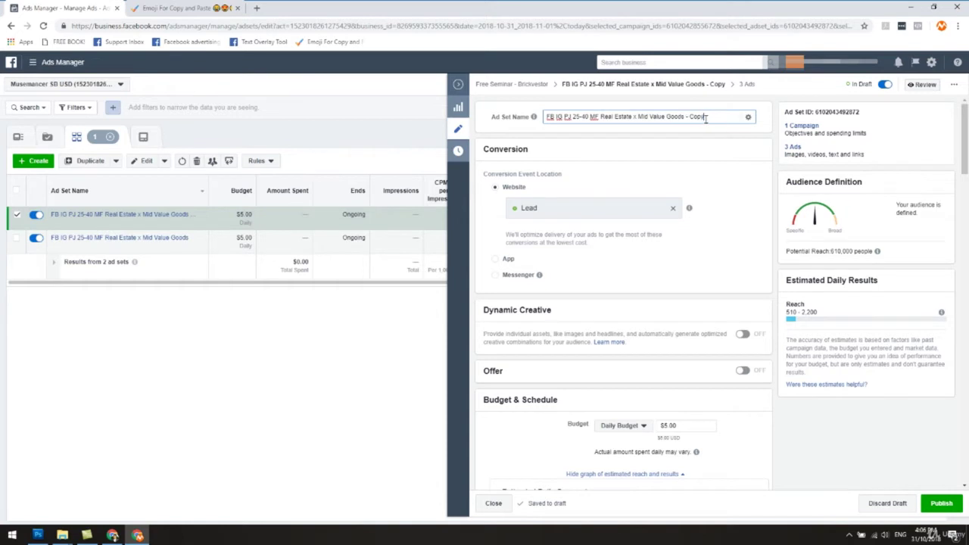
click(695, 137)
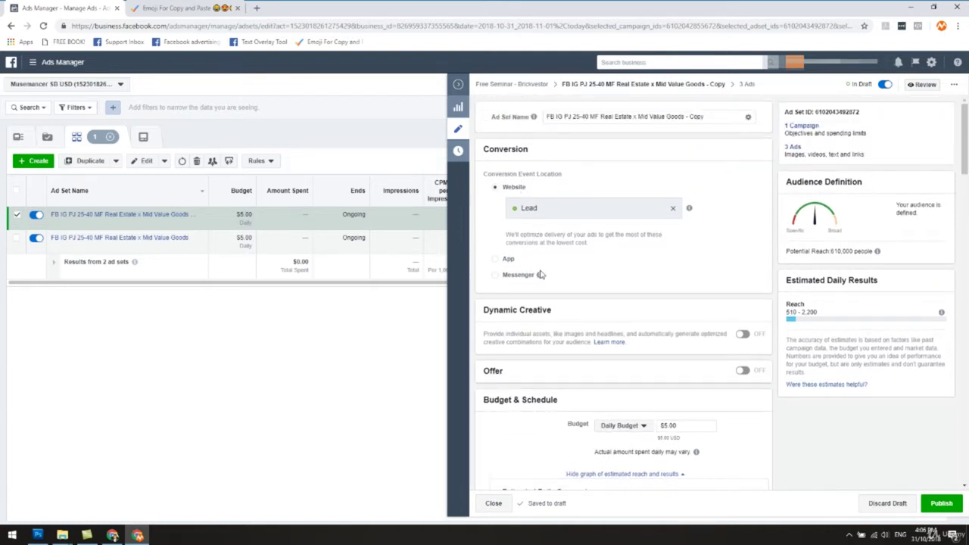
scroll(541, 280, down, 1)
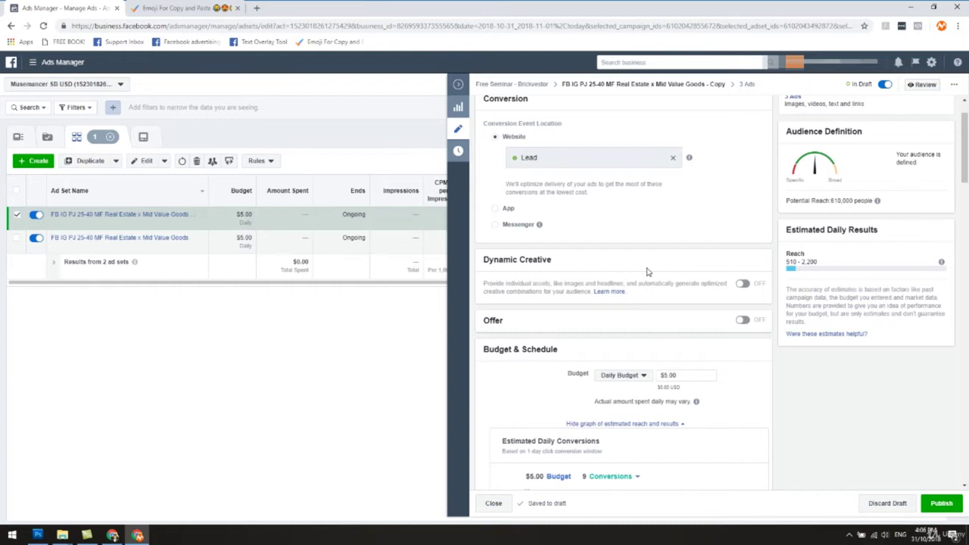
scroll(552, 271, down, 2)
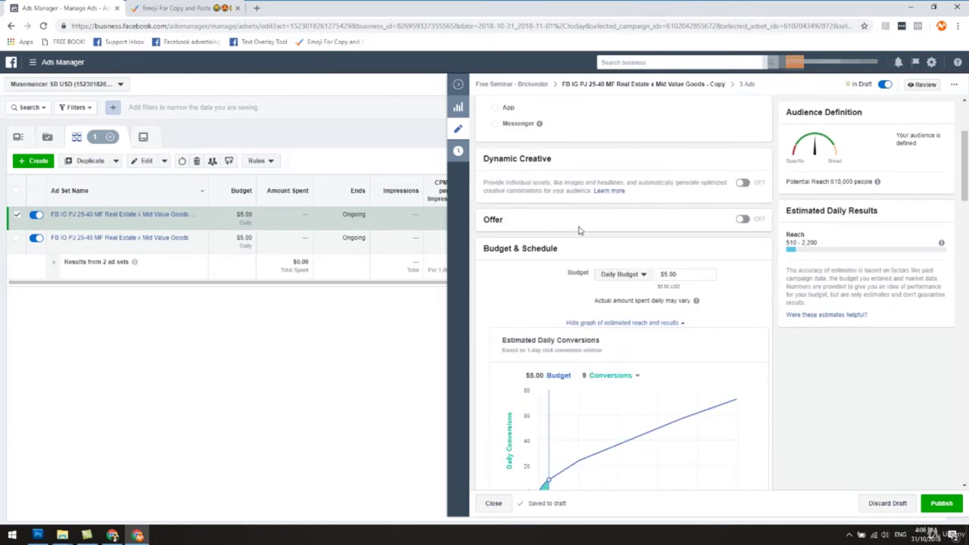
scroll(579, 231, down, 1)
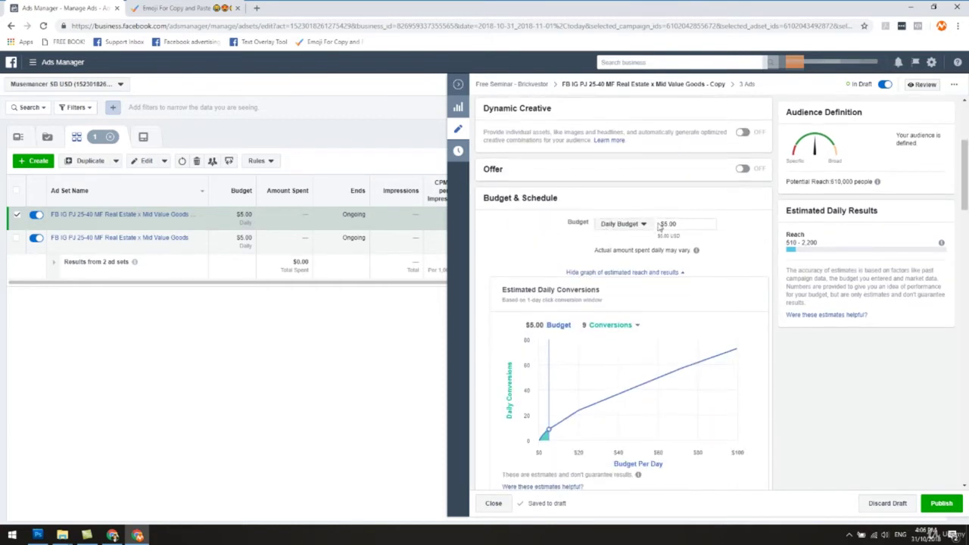
scroll(708, 236, down, 1)
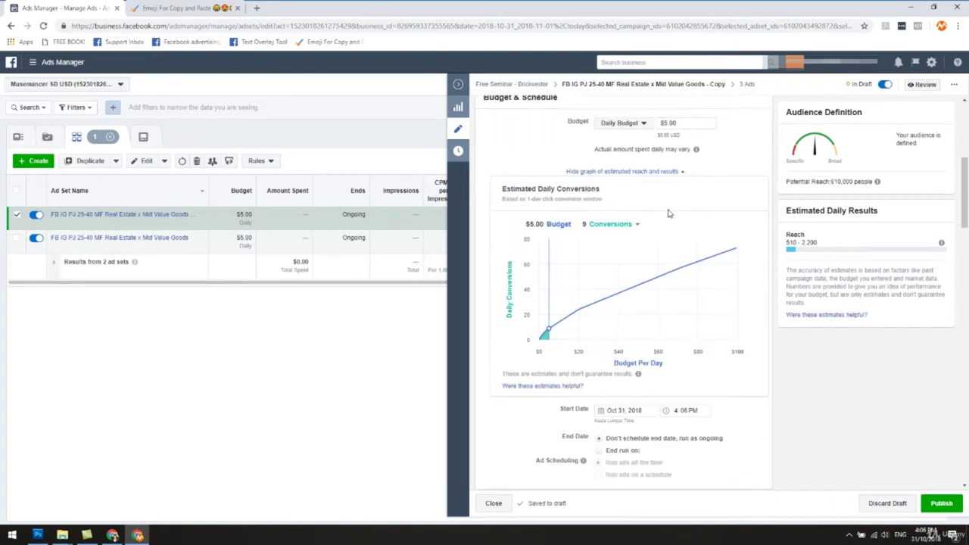
scroll(674, 227, up, 2)
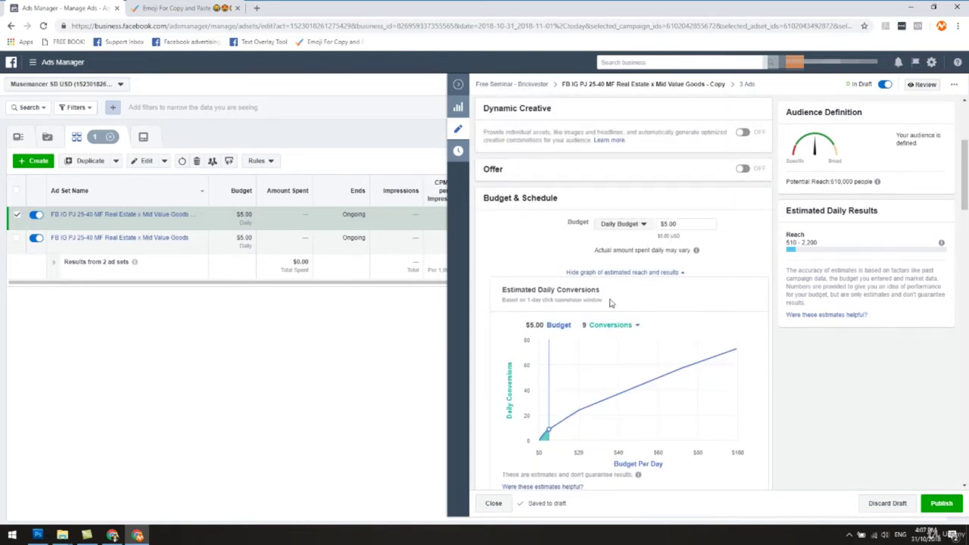
scroll(655, 309, down, 2)
scroll(611, 303, down, 2)
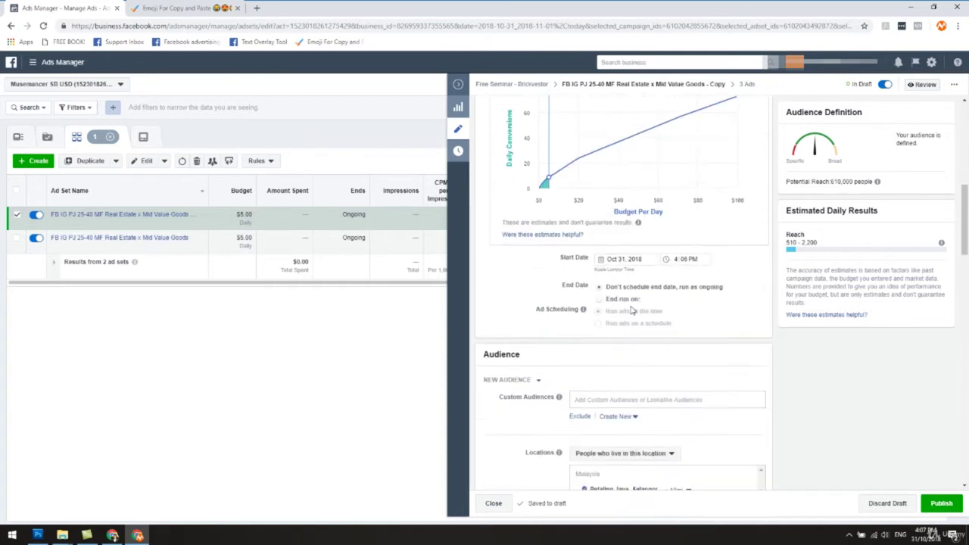
scroll(606, 302, down, 2)
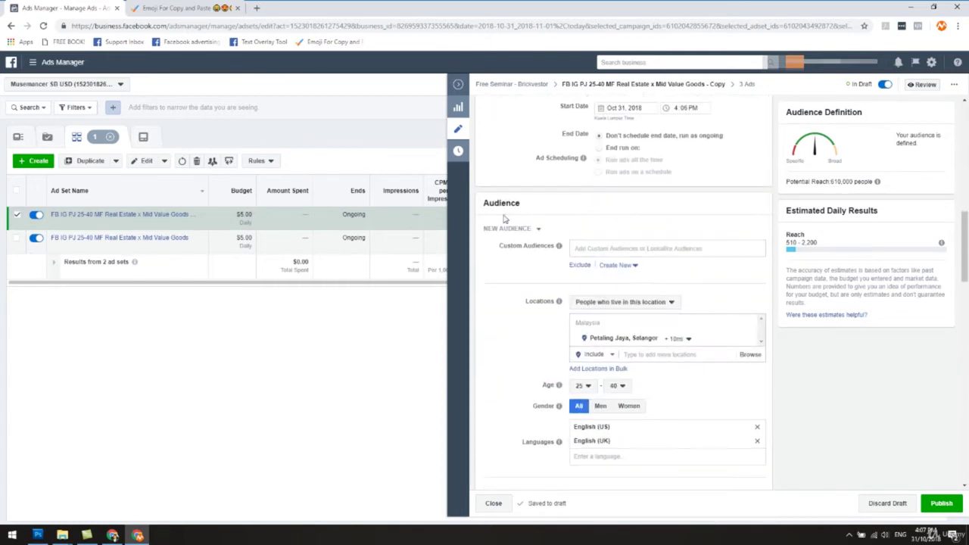
scroll(530, 261, down, 2)
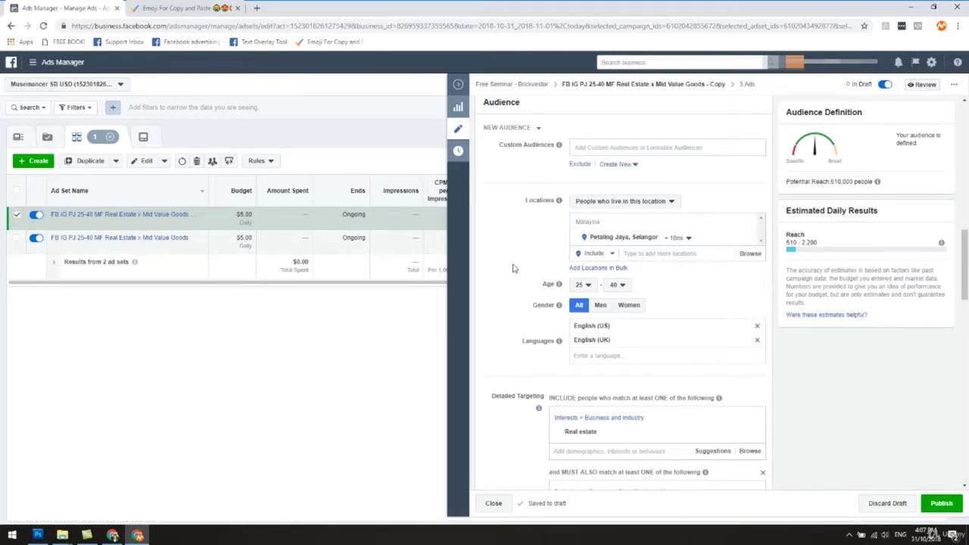
scroll(515, 270, down, 2)
mouse_move(559, 204)
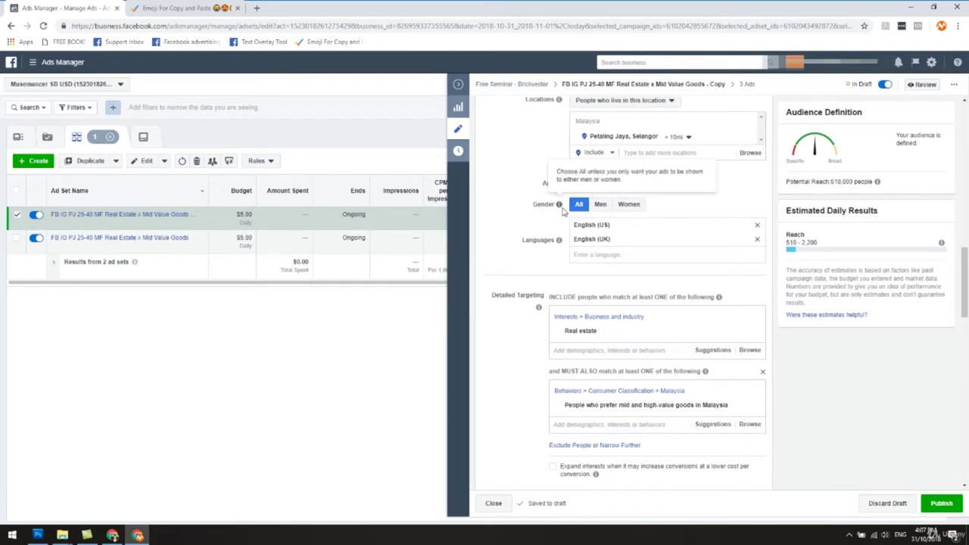
scroll(524, 269, down, 1)
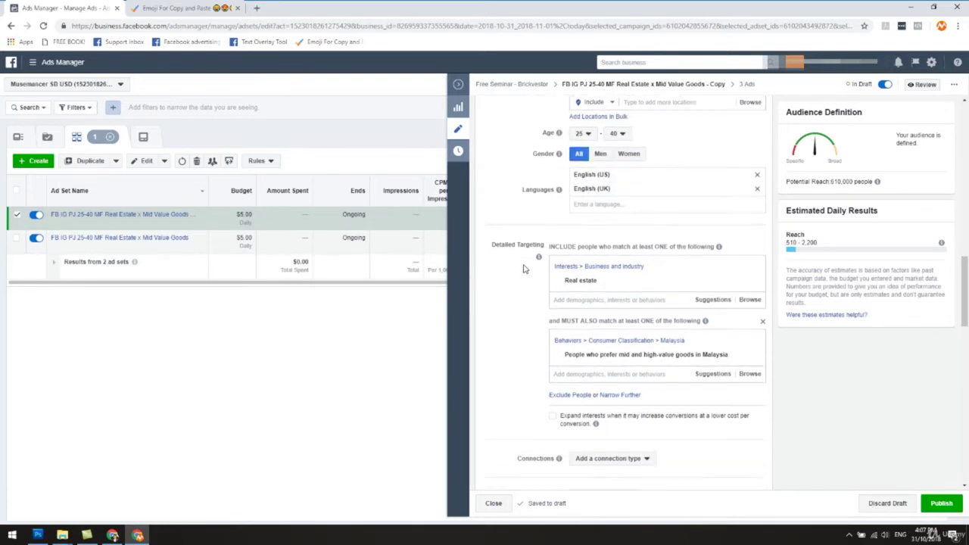
scroll(523, 269, down, 1)
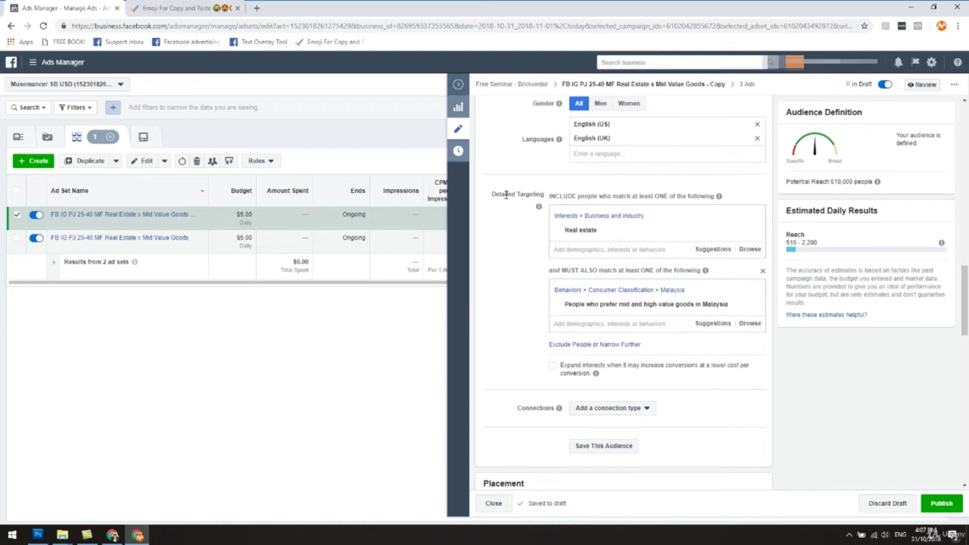
- Add Passive income as a detailed-targeting interest after trying several other searches
mouse_move(581, 230)
click(602, 250)
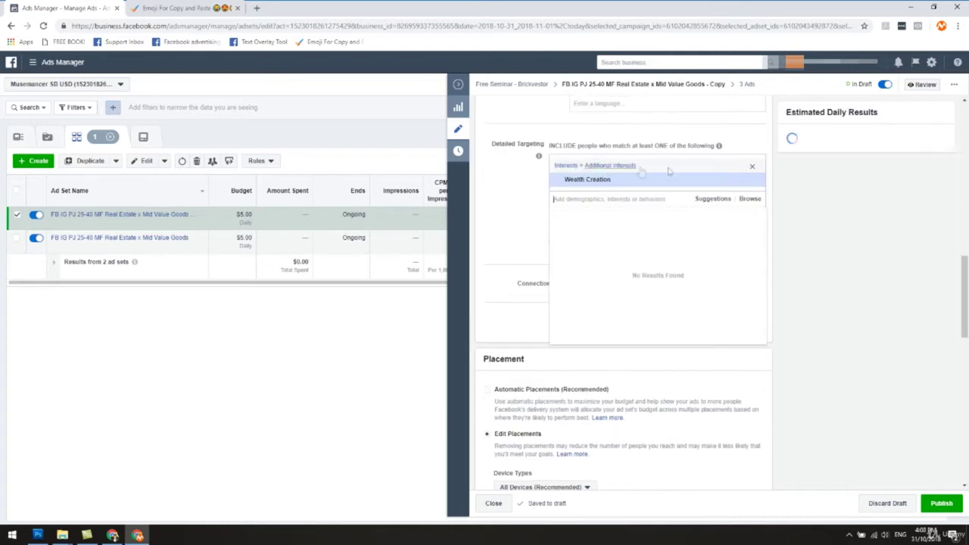
text(passive income)
click(599, 177)
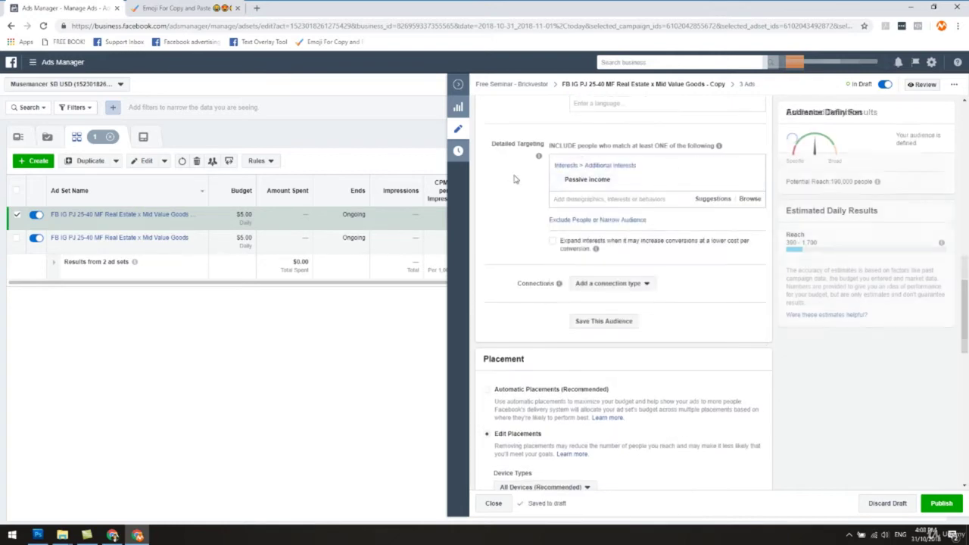
text(passive in)
key(ctrl+a)
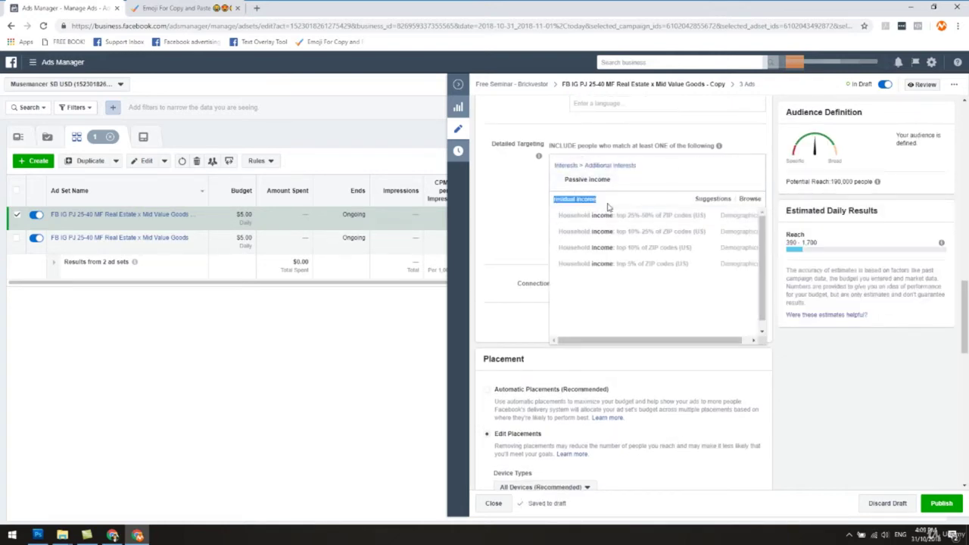
key(BackSpace)
text(financial freedom)
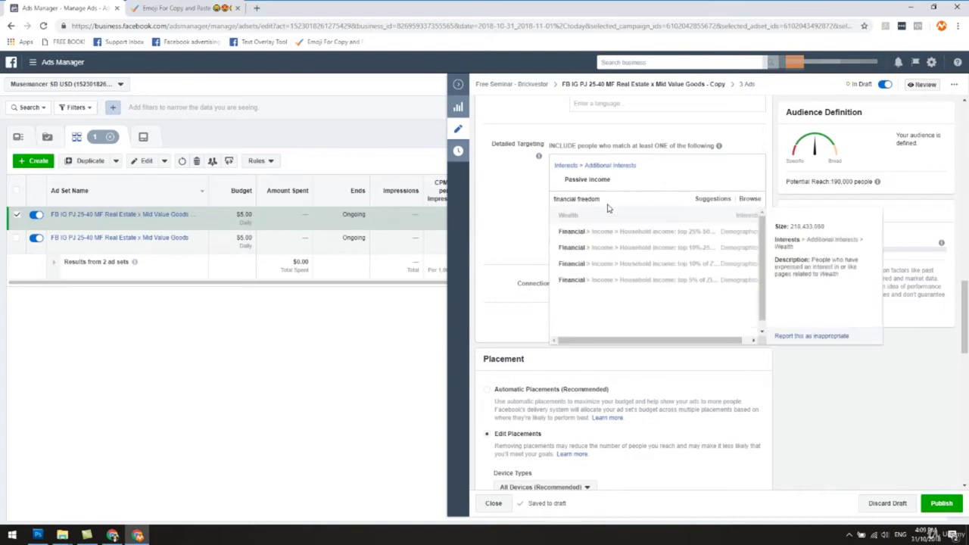
key(ctrl+a)
text(wealth creation)
click(616, 216)
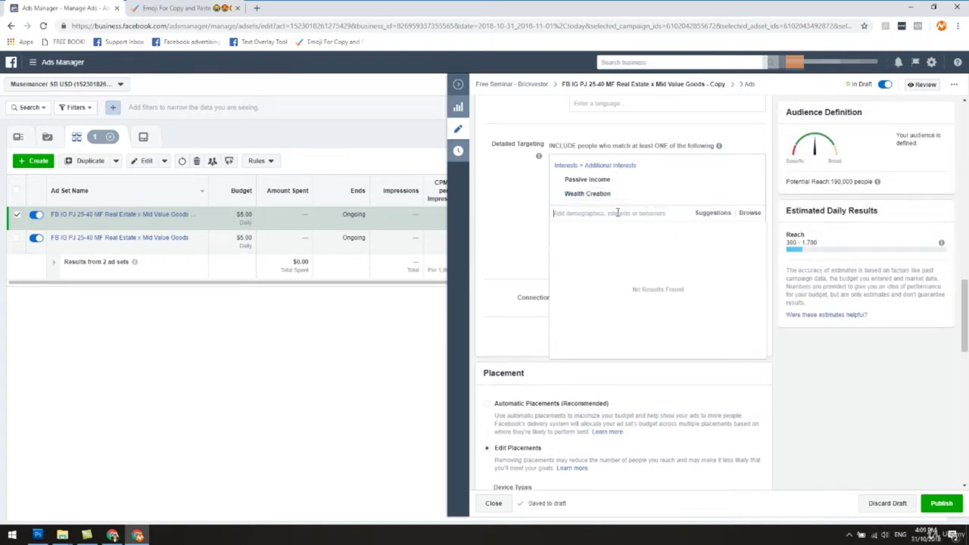
click(752, 195)
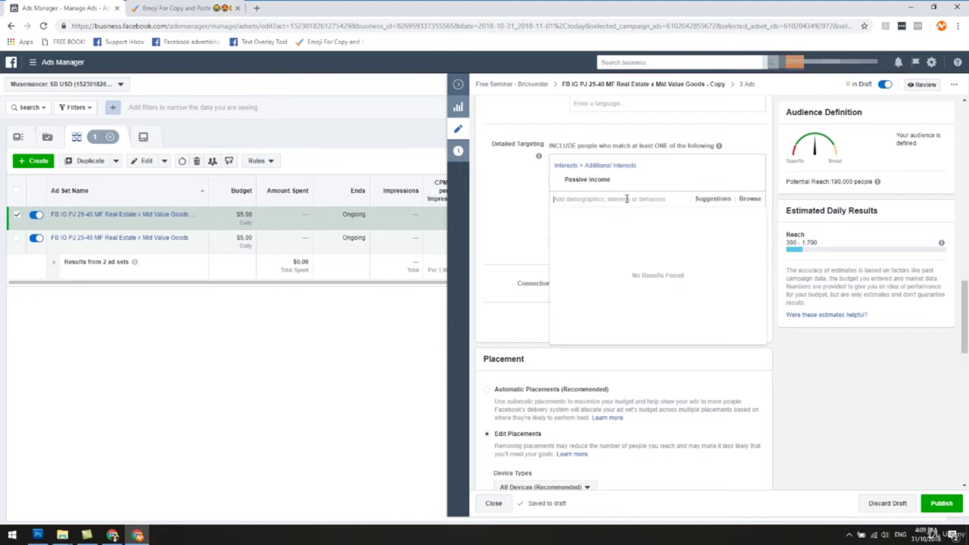
text(assets)
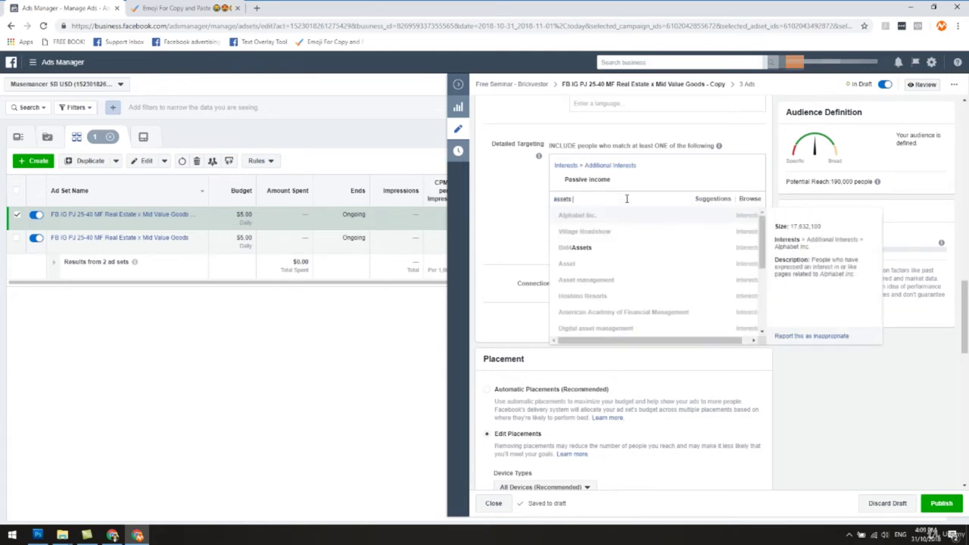
click(508, 199)
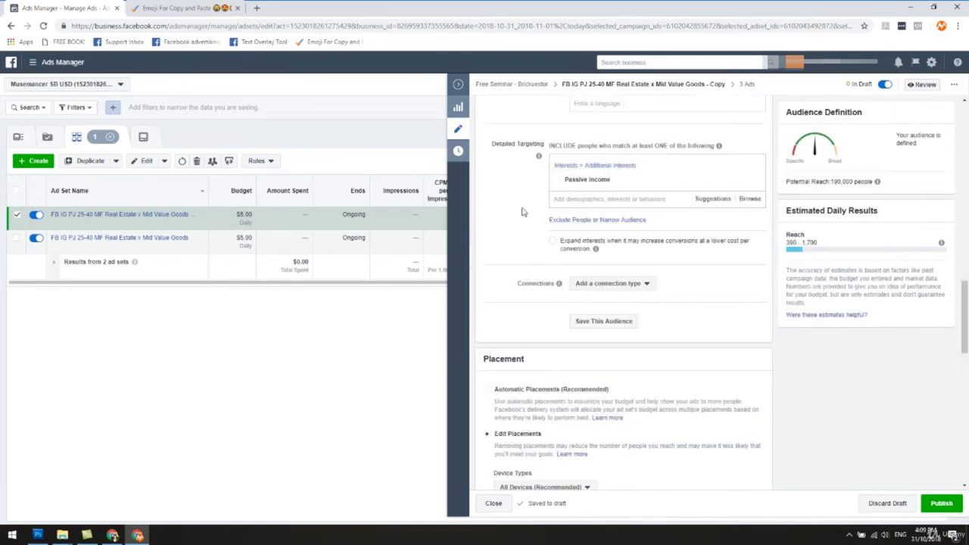
- Set the audience's maximum age to 55
scroll(531, 212, up, 2)
click(619, 133)
click(624, 217)
click(618, 134)
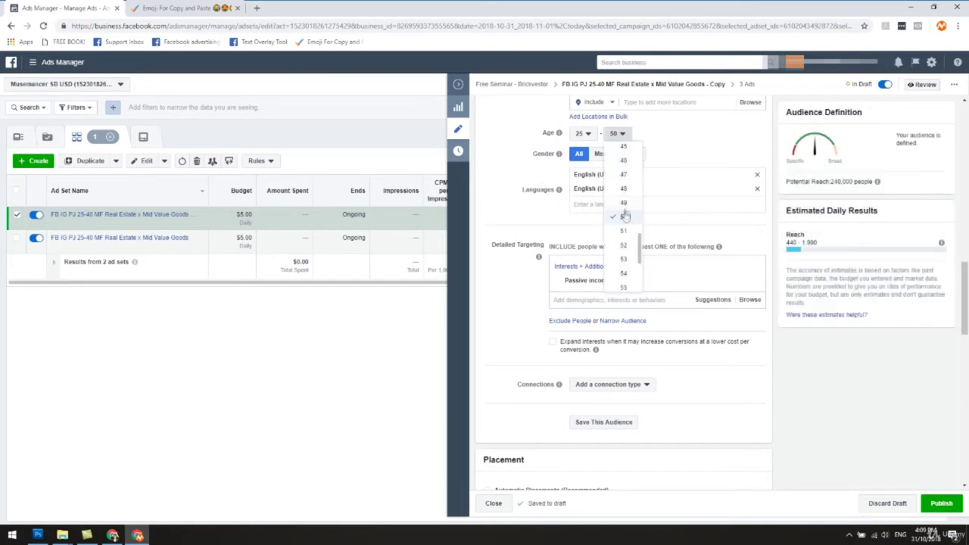
click(621, 140)
- Add Wealth Creation and Income Property as targeting interests
click(576, 300)
text(weal)
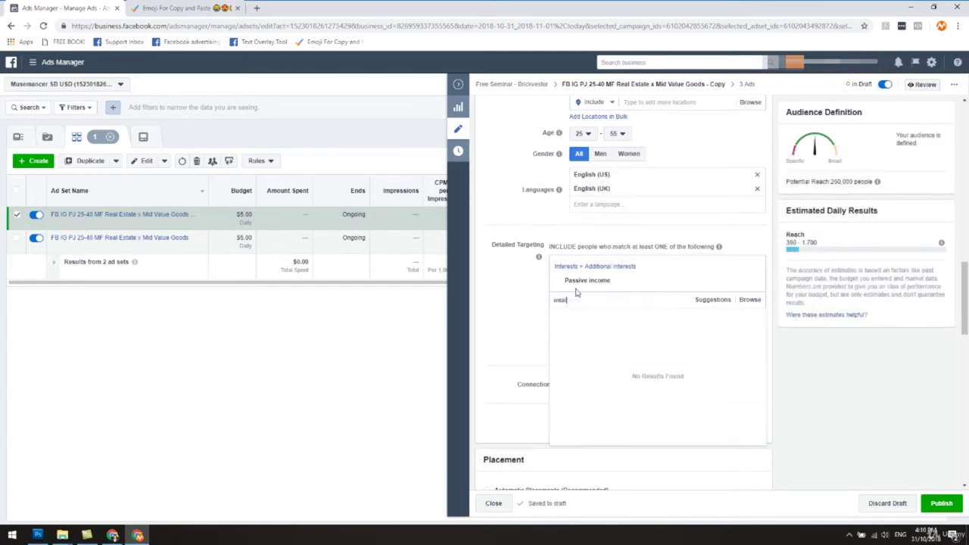
text(th creation)
click(576, 314)
scroll(639, 219, up, 1)
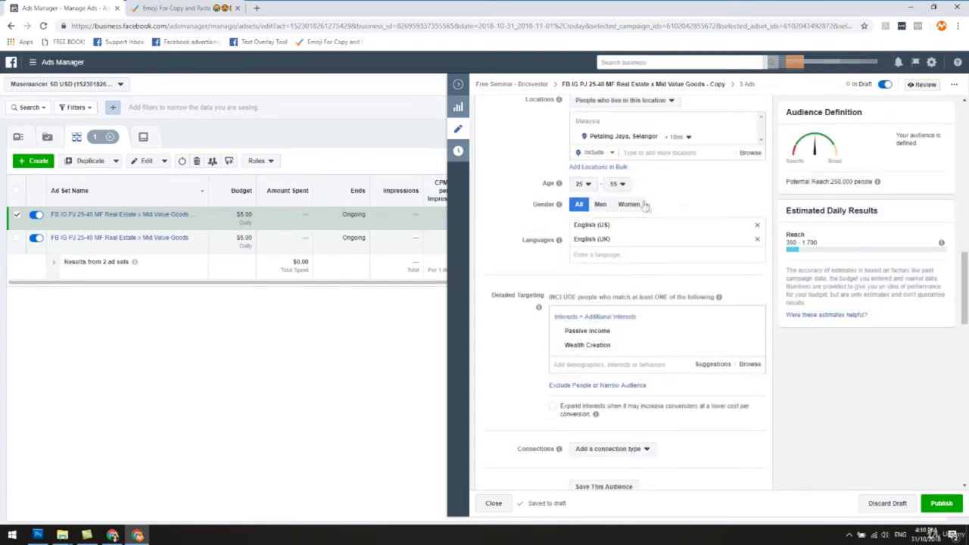
click(635, 365)
text(income)
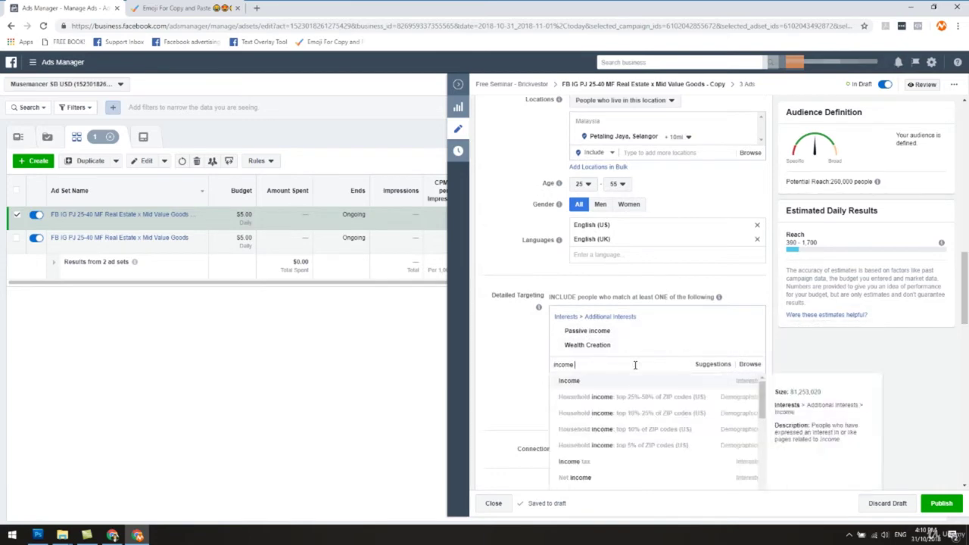
scroll(636, 365, down, 1)
click(621, 400)
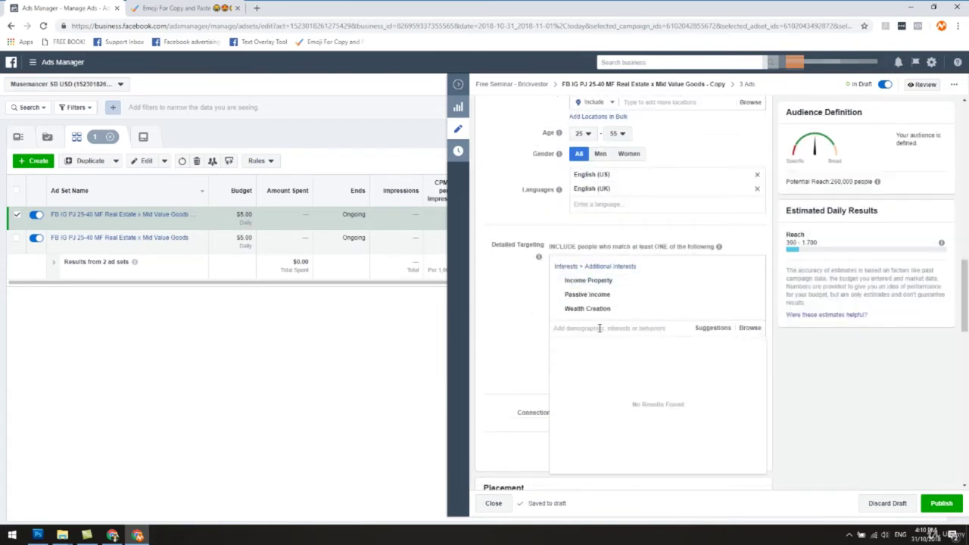
- Add Landlord as a targeting interest via a 'rent' search
text(income)
scroll(651, 413, down, 3)
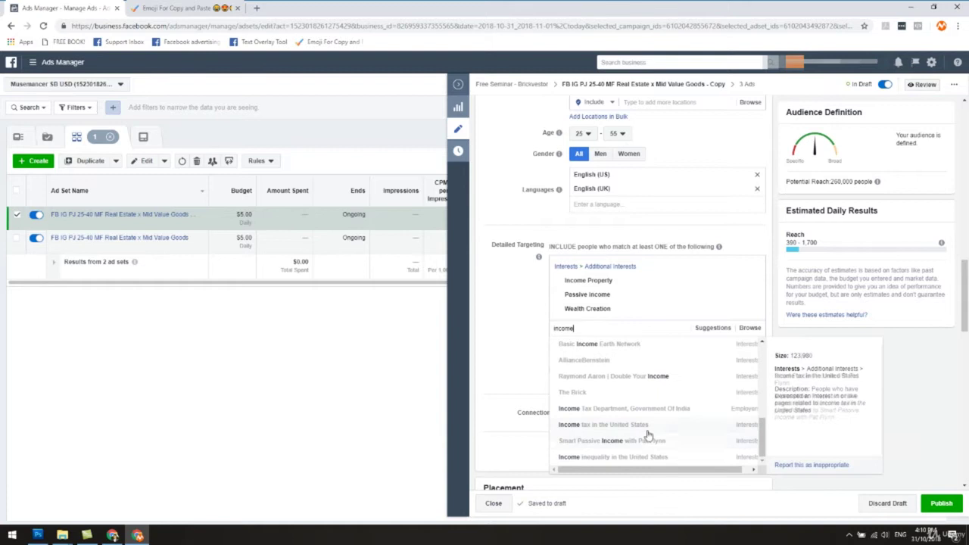
scroll(628, 386, up, 1)
key(BackSpace)
key(BackSpace)
key(BackSpace)
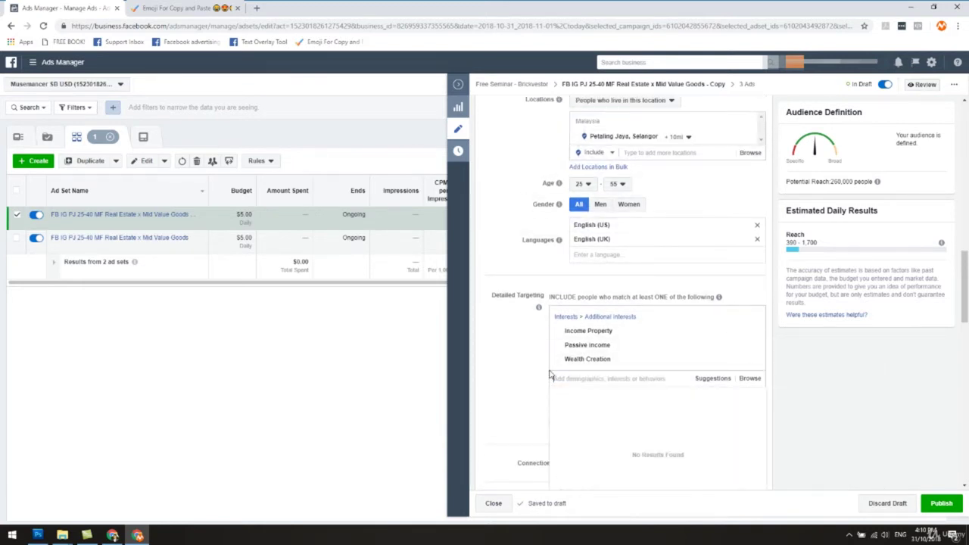
text(rent)
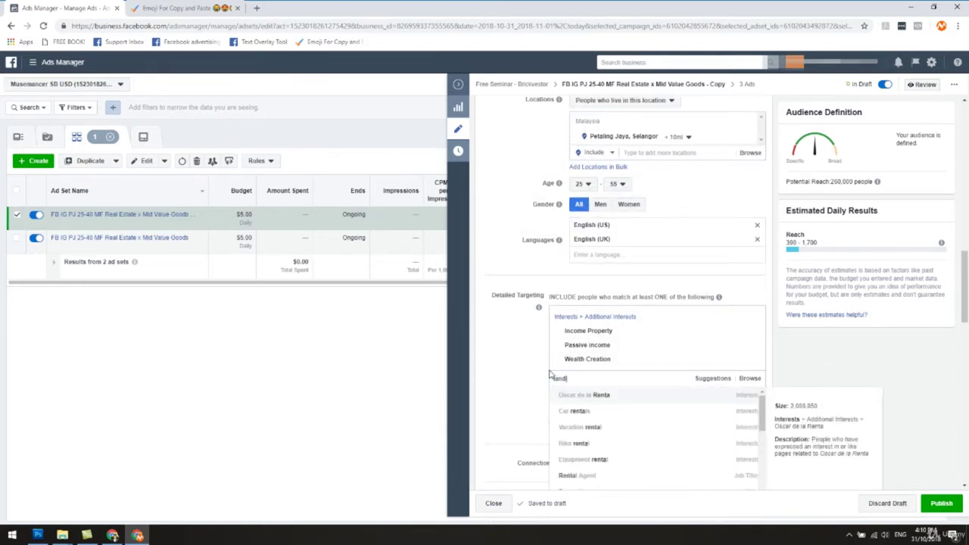
click(602, 394)
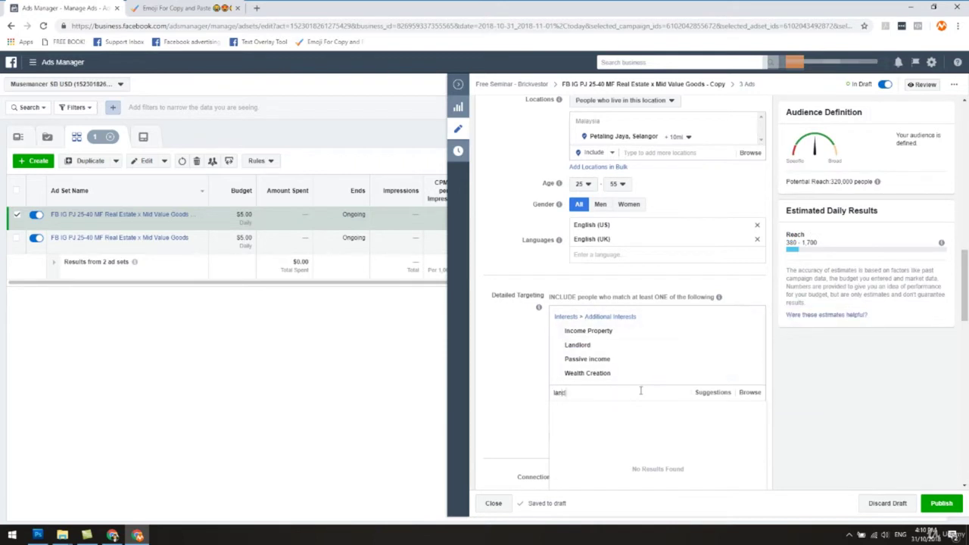
- Revisit the maximum age dropdown, leaving the age range at 25–55
click(530, 385)
mouse_move(636, 331)
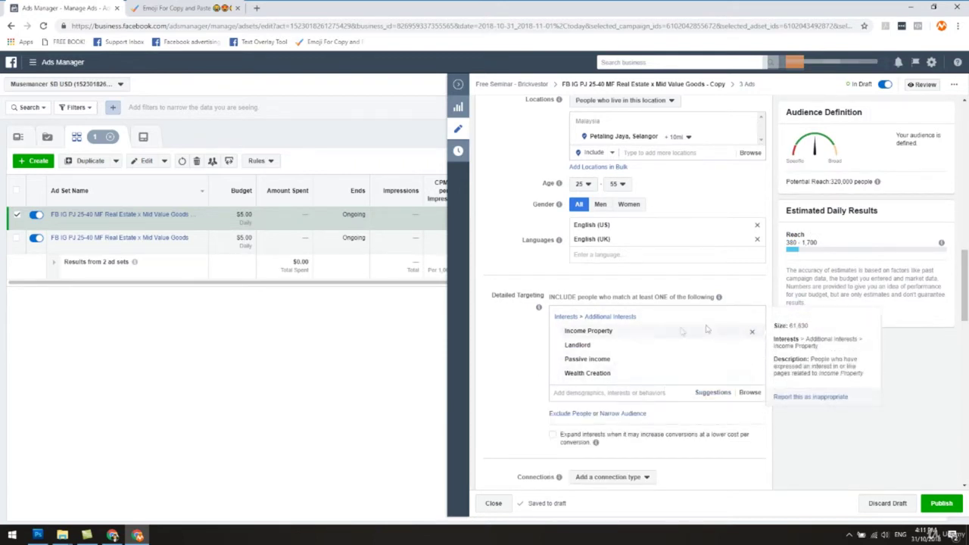
click(656, 393)
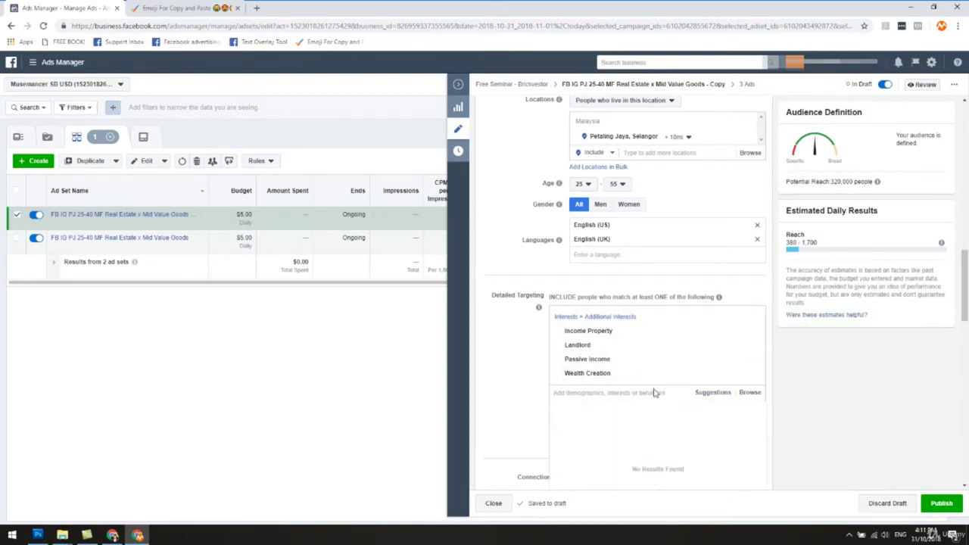
click(542, 369)
click(617, 183)
click(623, 267)
click(617, 183)
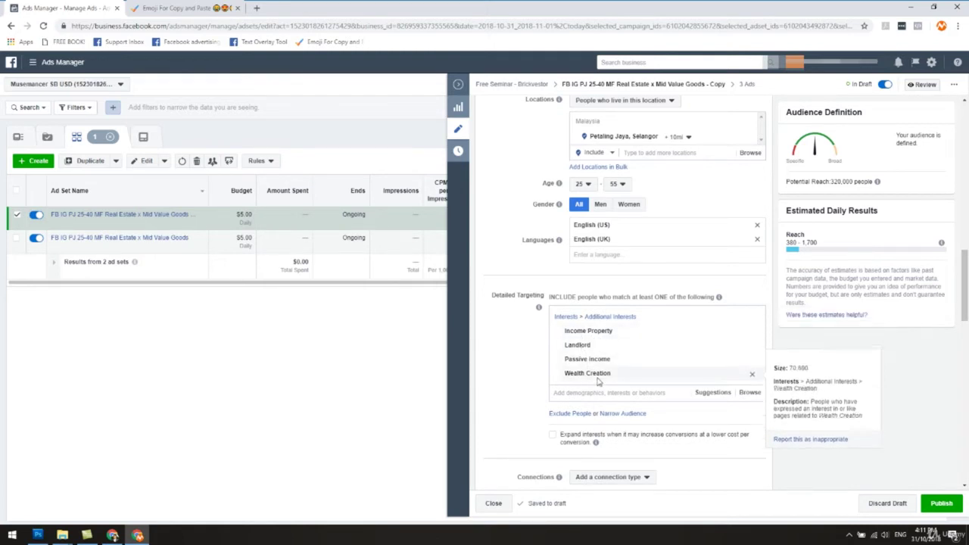
- Add Real estate entrepreneur from suggested interests, bringing potential reach to about 400,000
click(715, 393)
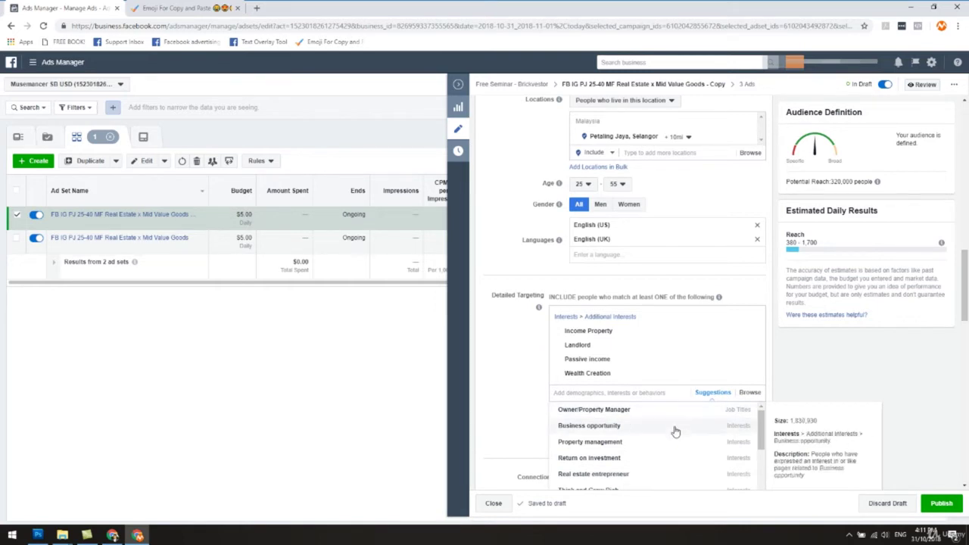
click(684, 474)
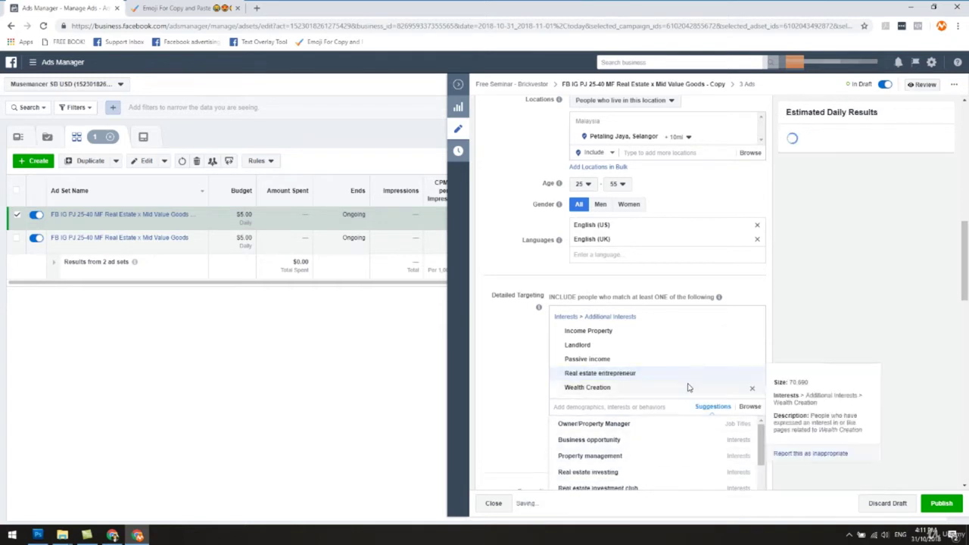
click(532, 352)
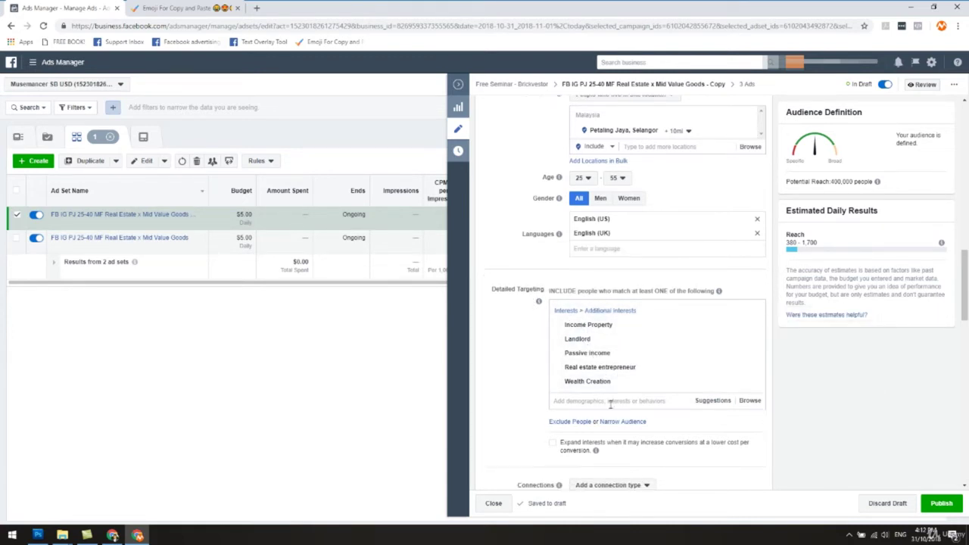
scroll(606, 394, down, 2)
scroll(612, 410, down, 2)
scroll(608, 408, down, 1)
scroll(610, 407, down, 1)
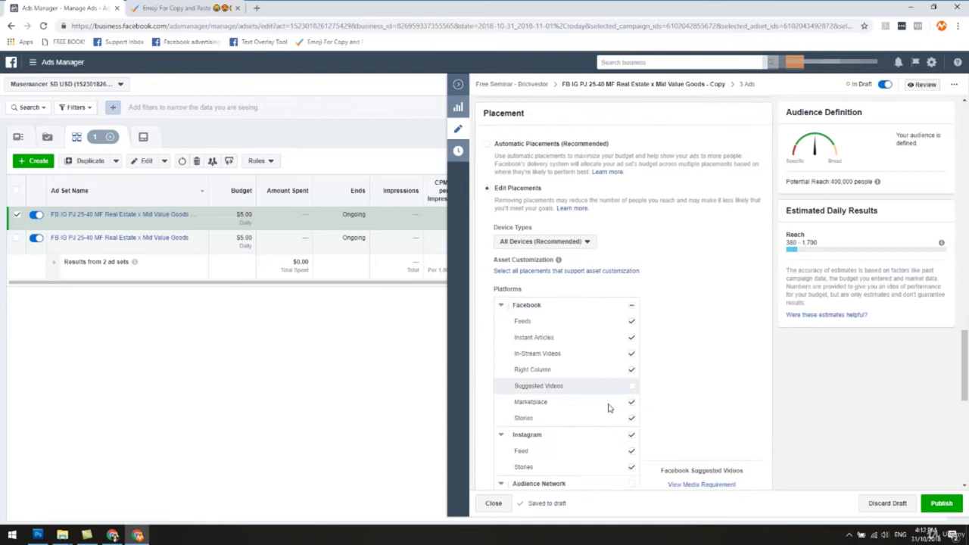
scroll(668, 229, down, 2)
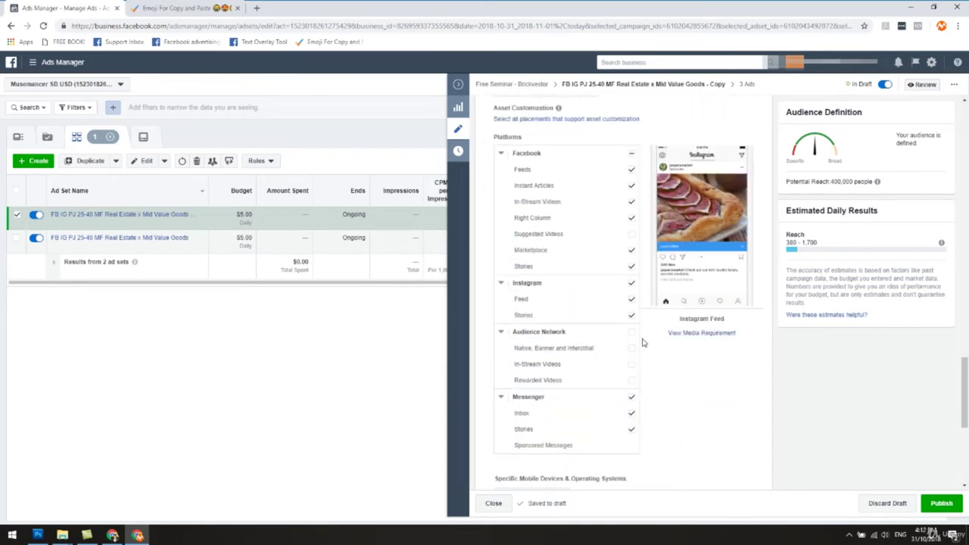
scroll(677, 396, down, 1)
scroll(677, 396, down, 2)
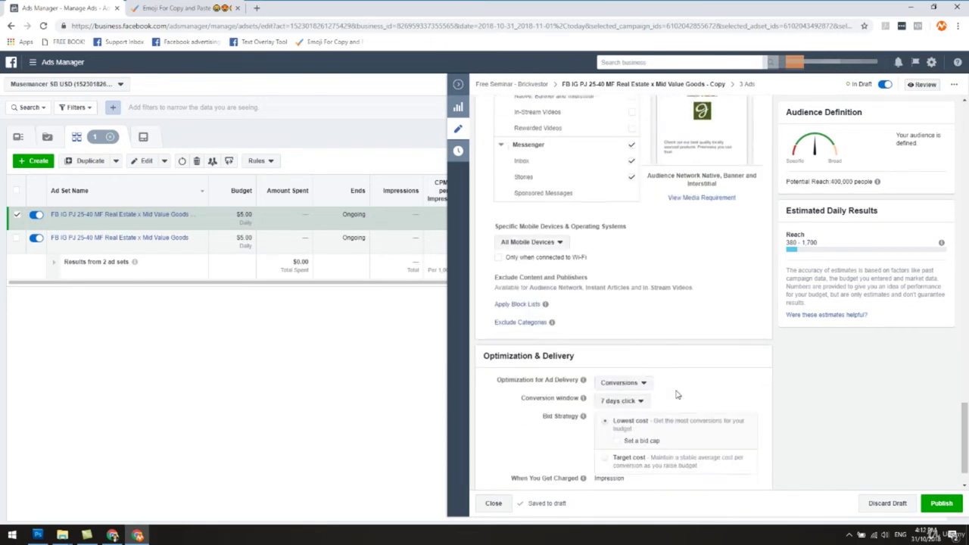
scroll(677, 396, down, 1)
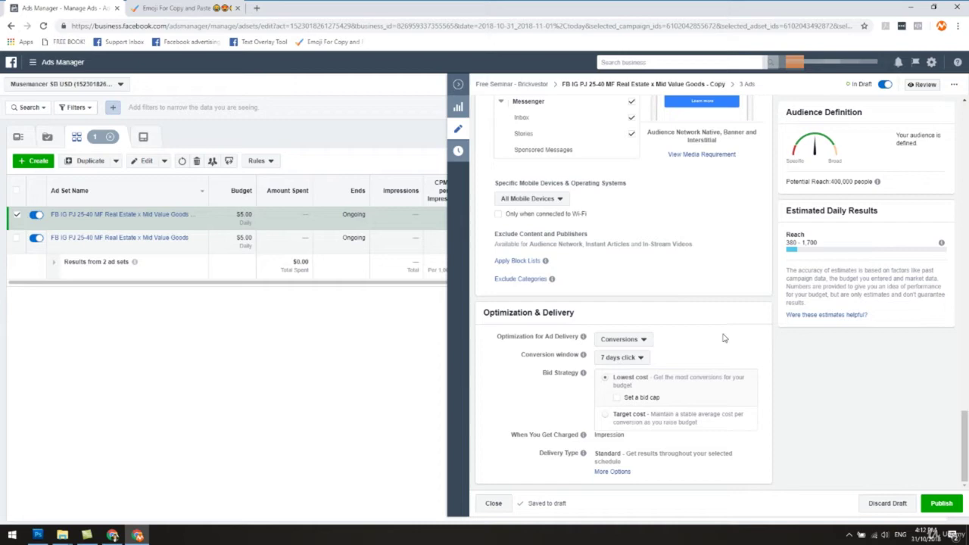
scroll(720, 340, up, 3)
scroll(720, 343, up, 5)
scroll(719, 343, up, 5)
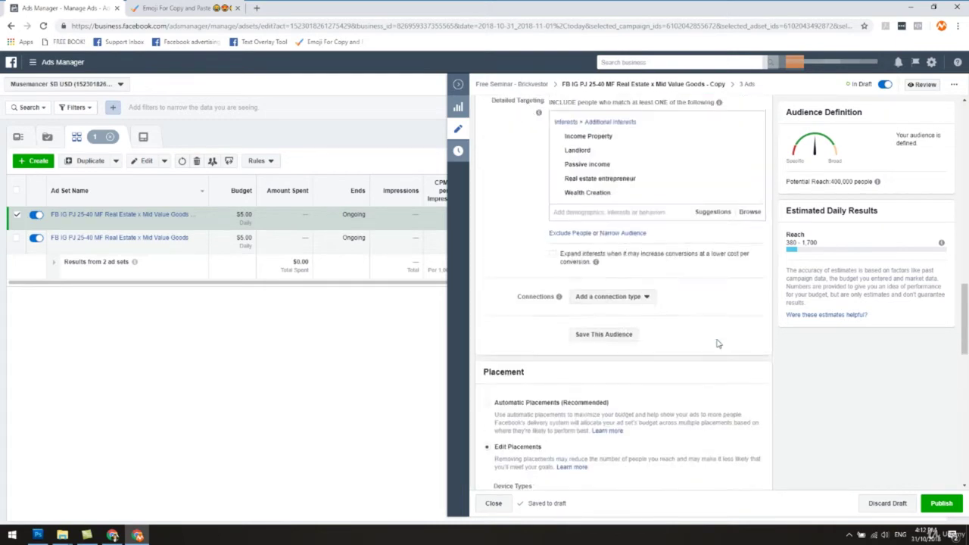
- Replace the copied name's ending so it reads 'FB IG PJ 25-40 MF Income Property'
scroll(720, 343, up, 5)
scroll(720, 342, up, 3)
scroll(719, 344, up, 3)
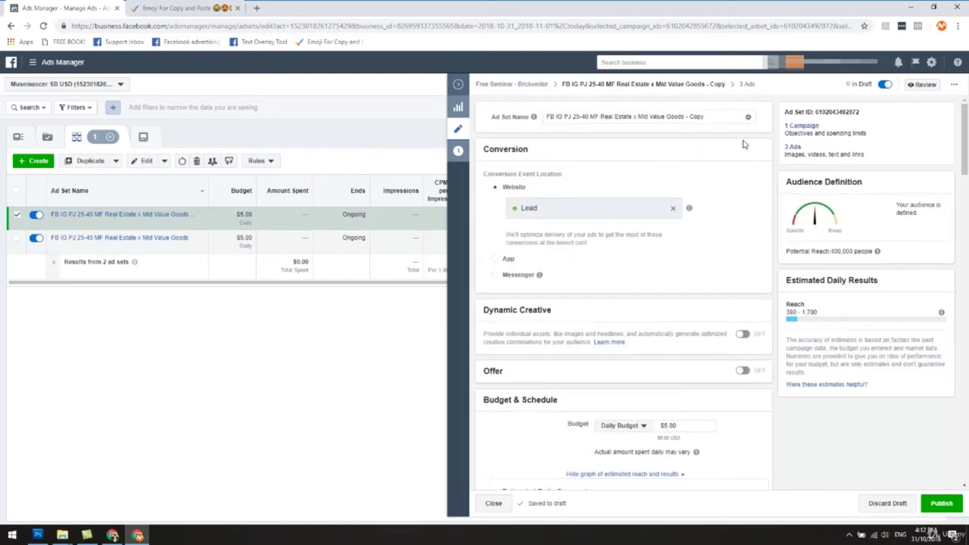
drag(602, 117, 709, 142)
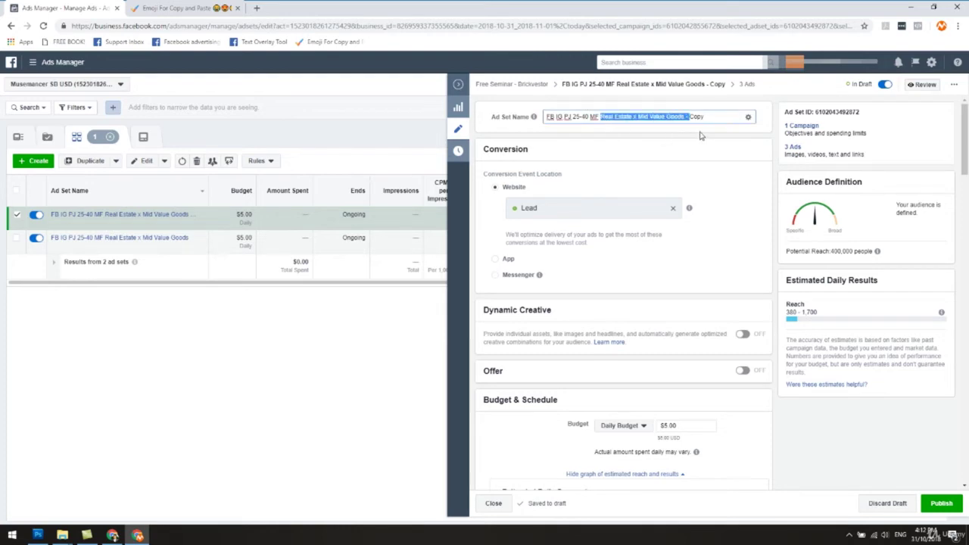
key(BackSpace)
scroll(699, 202, down, 1)
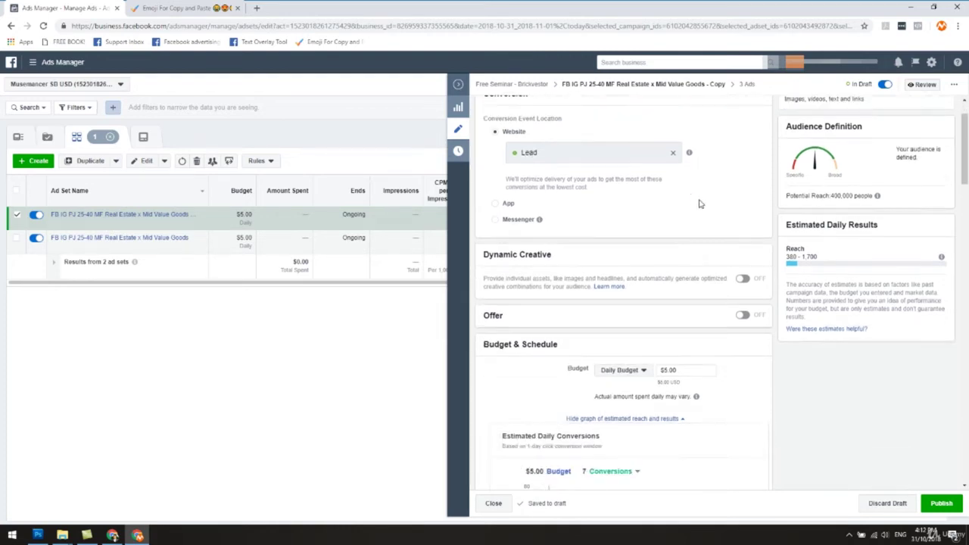
scroll(729, 200, down, 4)
scroll(725, 220, down, 2)
scroll(725, 219, down, 2)
scroll(674, 316, down, 2)
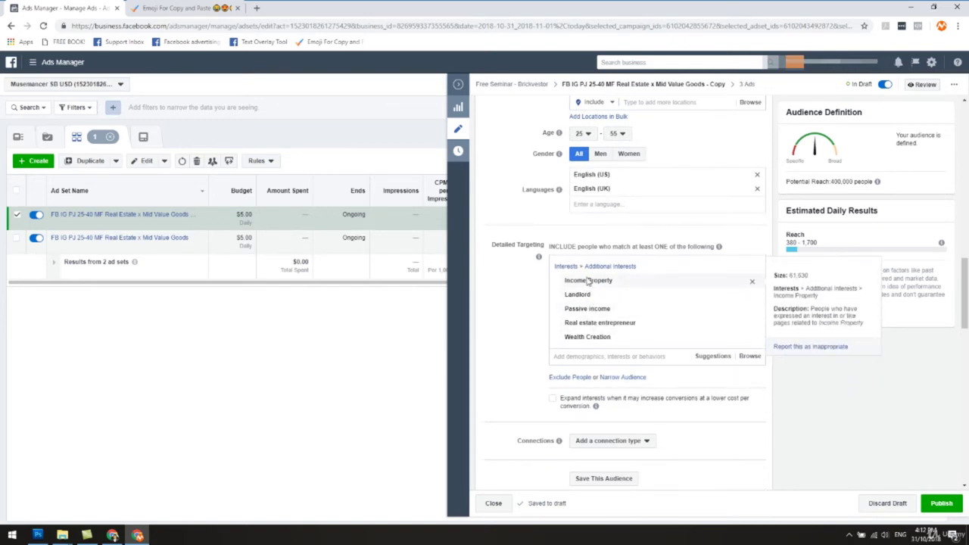
scroll(743, 206, up, 5)
scroll(744, 205, up, 5)
scroll(744, 205, up, 1)
text(Income Property)
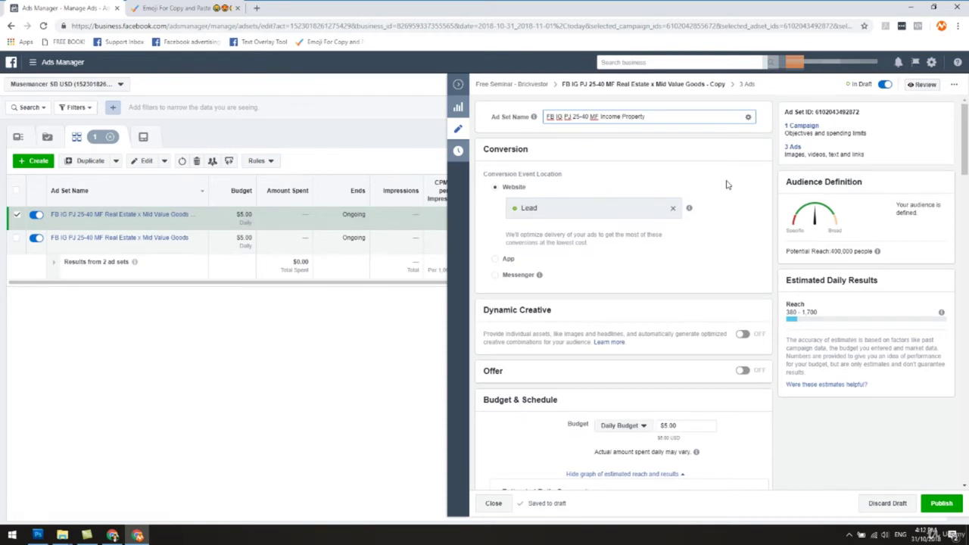
click(727, 185)
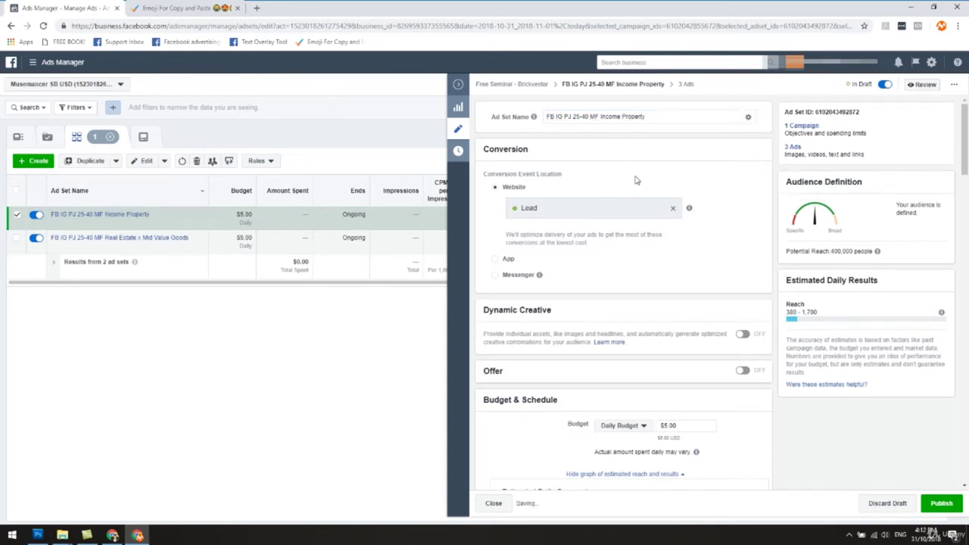
scroll(750, 379, down, 4)
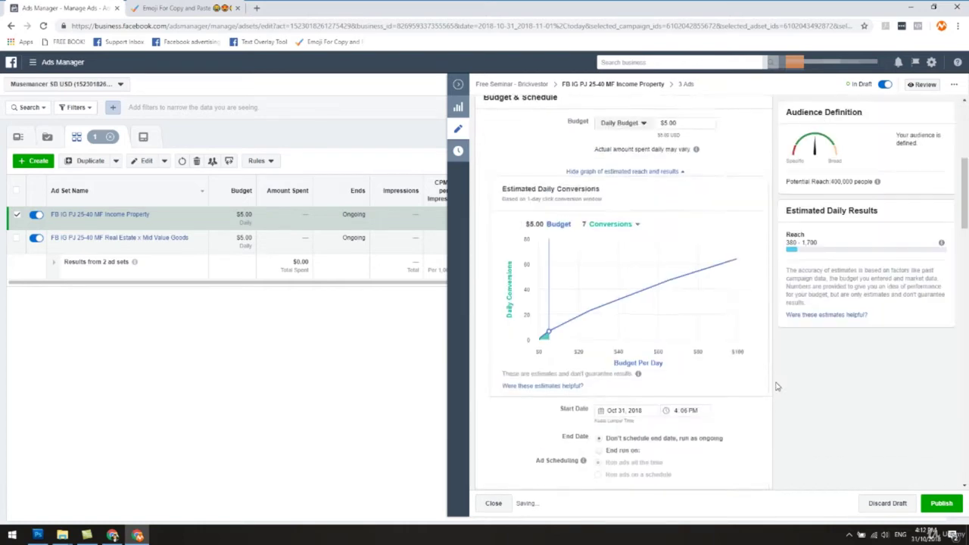
- Publish the edited Income Property ad set
scroll(775, 386, down, 5)
click(936, 501)
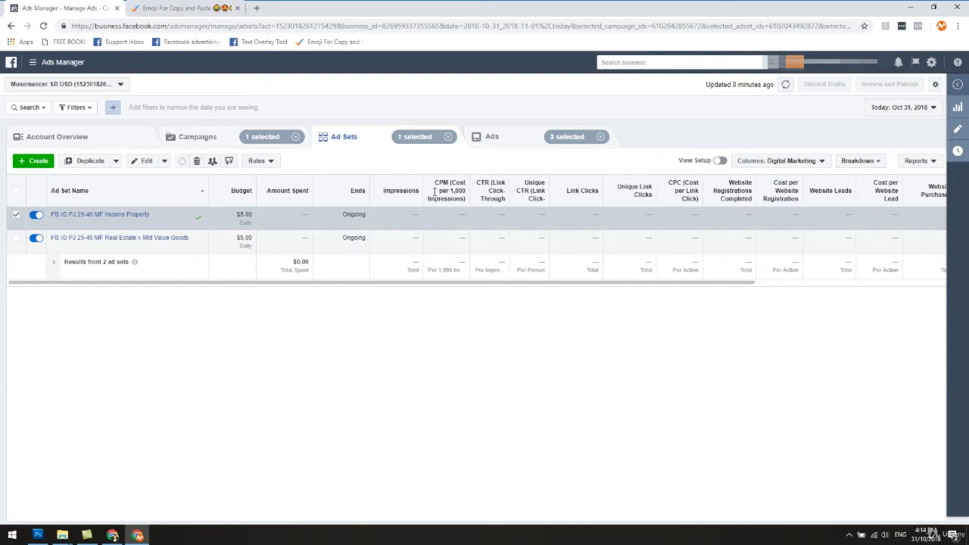
mouse_move(250, 240)
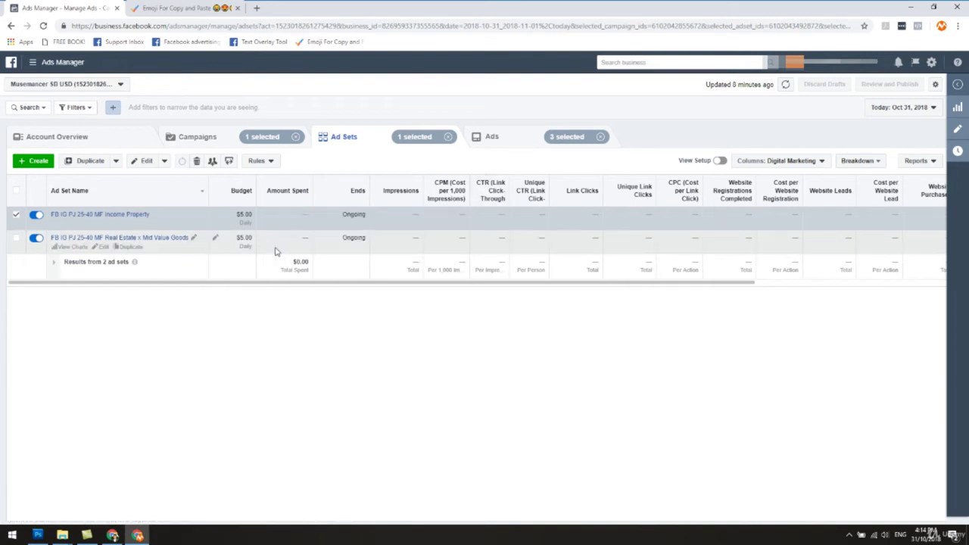
- Open Ad 1 - Image 2 among the three Income Property ads and scroll to its preview
click(492, 139)
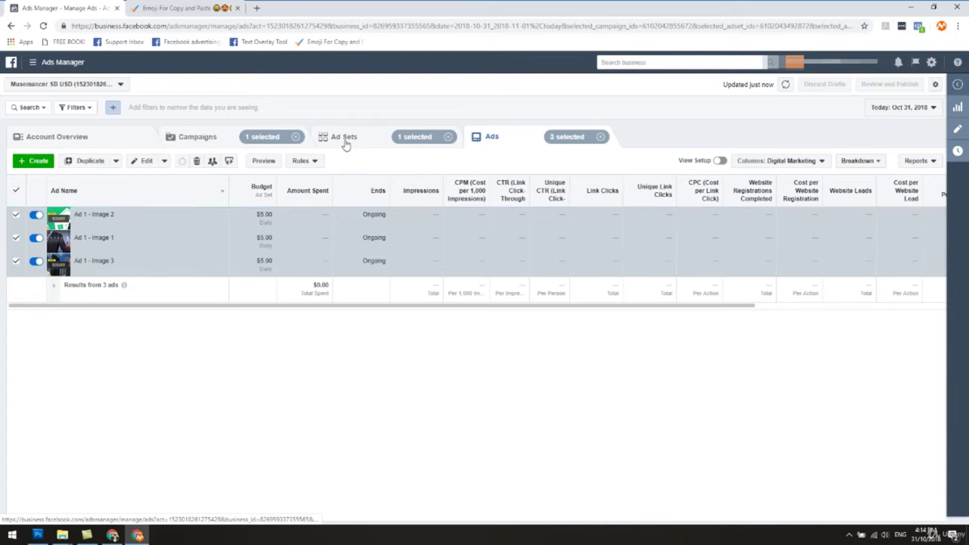
mouse_move(124, 284)
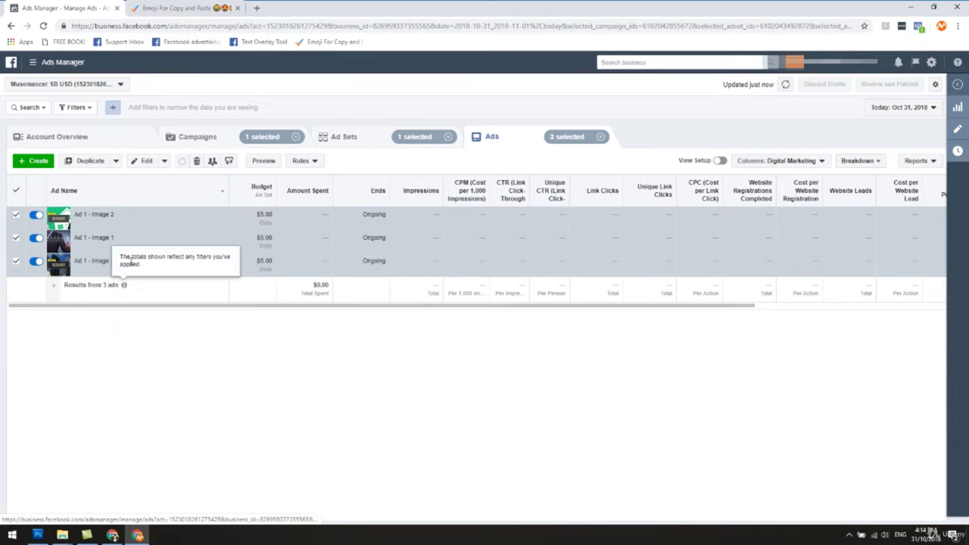
click(125, 271)
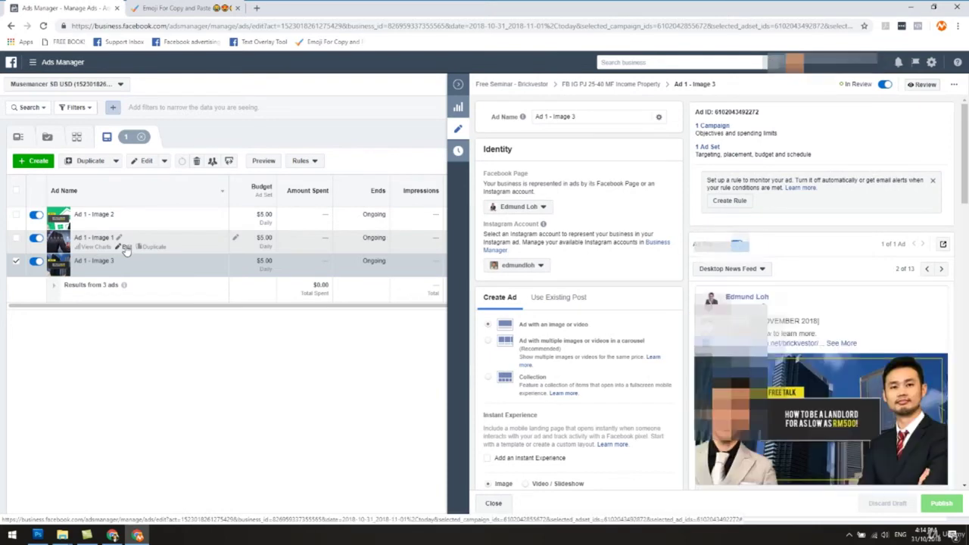
click(125, 249)
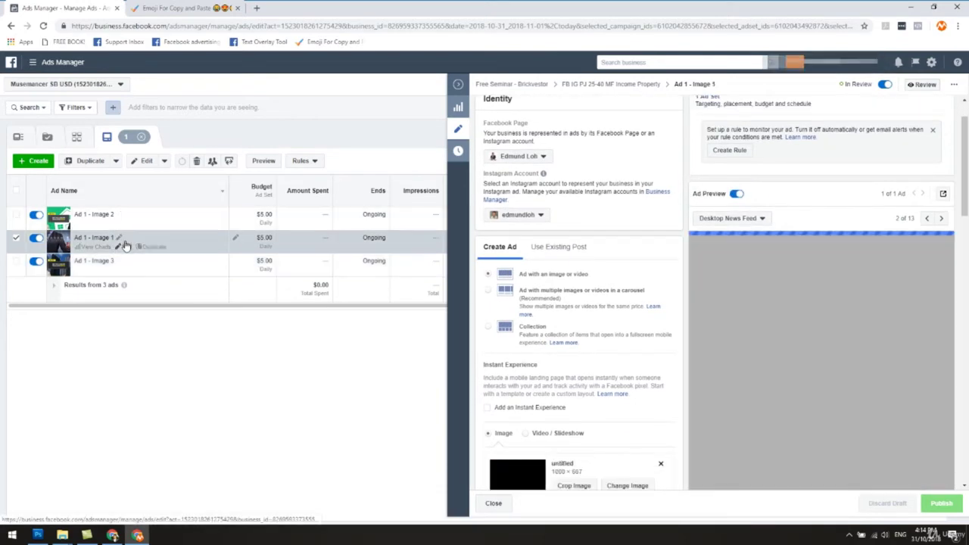
click(126, 225)
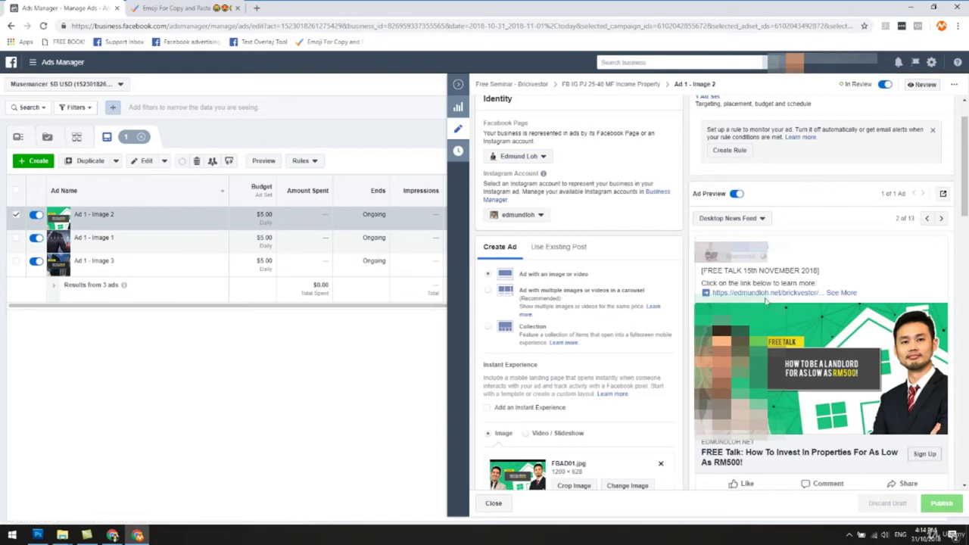
scroll(785, 348, down, 1)
scroll(667, 306, down, 1)
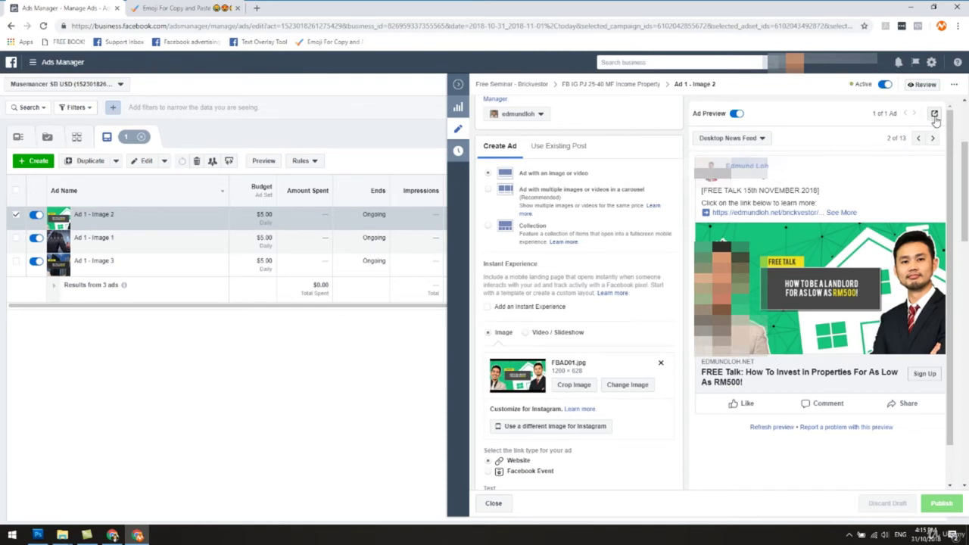
- Open the Income Property Ad 1 - Image 2 Facebook post with comments in a new tab
click(936, 117)
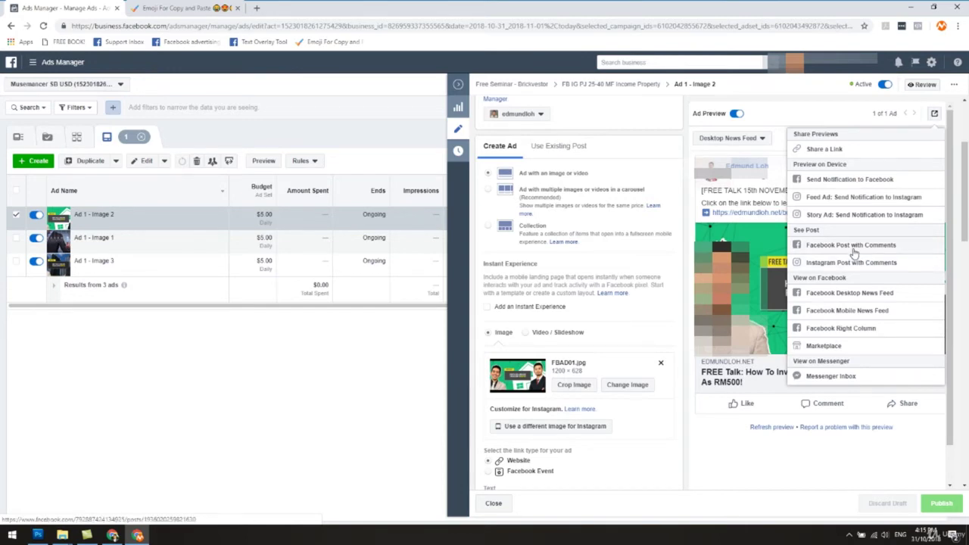
click(853, 250)
click(57, 8)
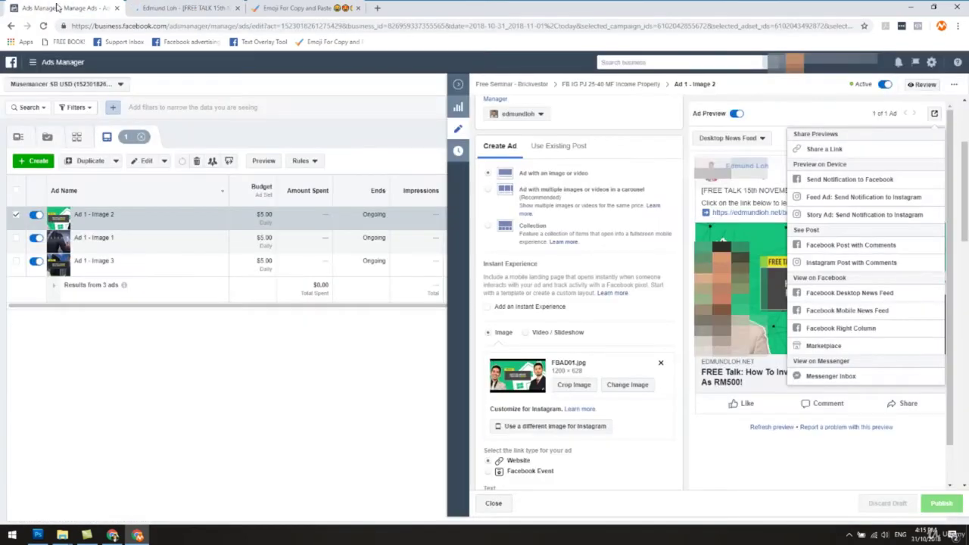
- Edit Ad 1 - Image 2 in the Real Estate x Mid Value Goods ad set and bring up its preview options
click(458, 84)
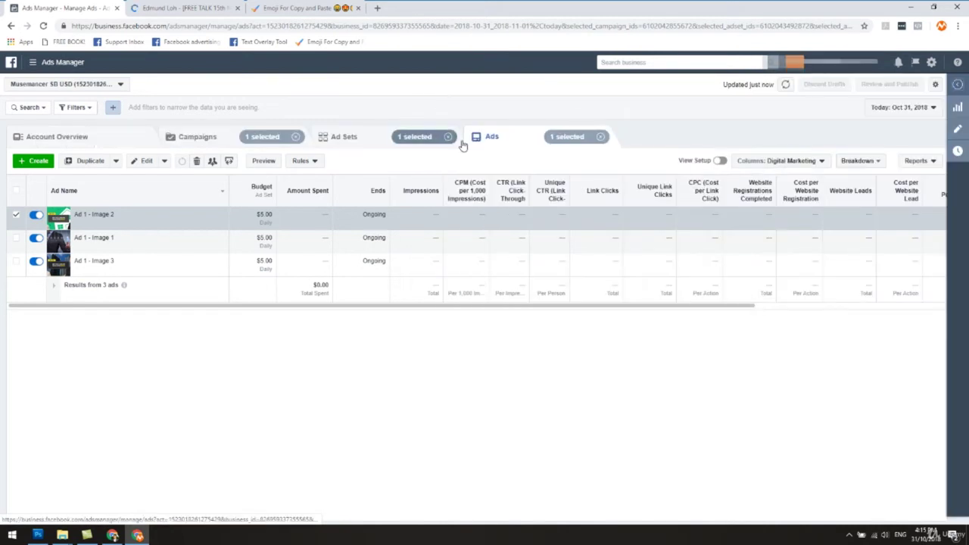
click(342, 137)
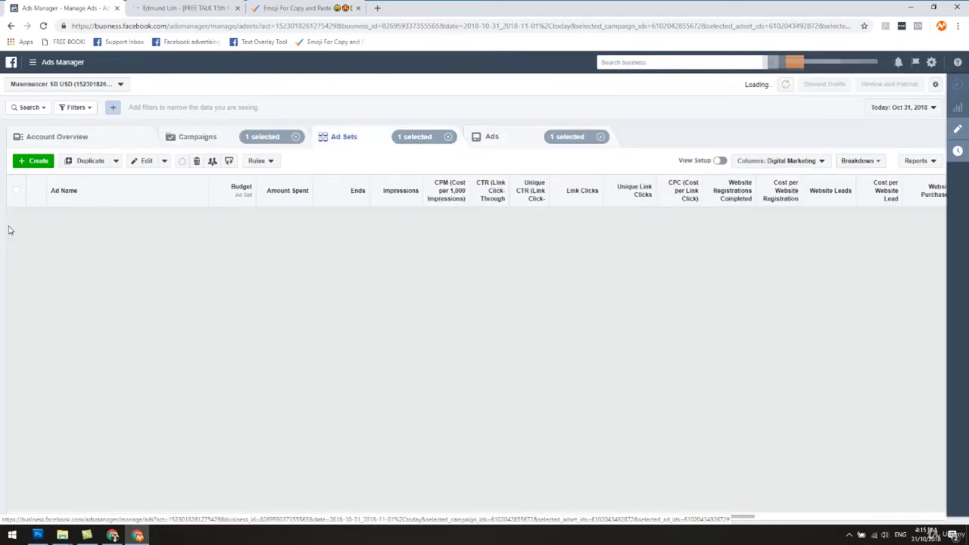
click(16, 237)
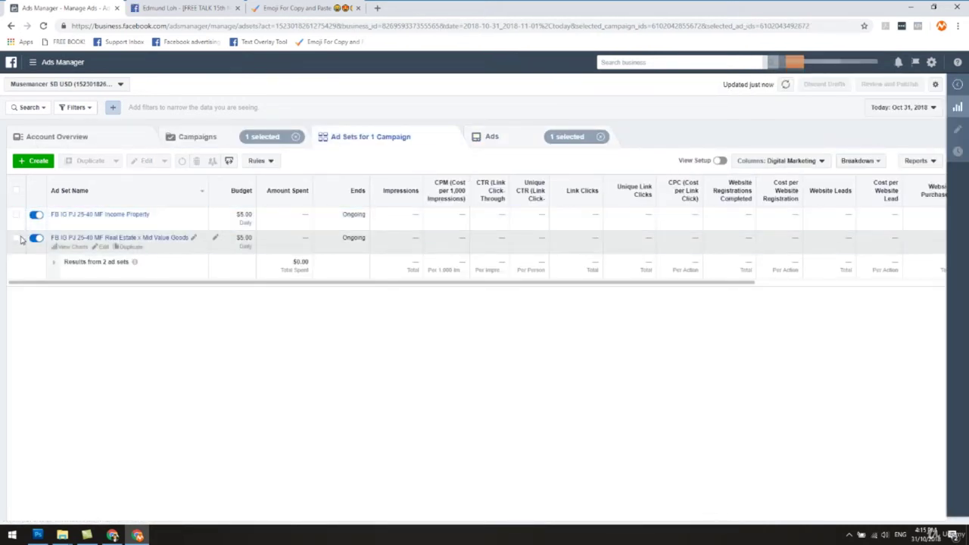
click(16, 237)
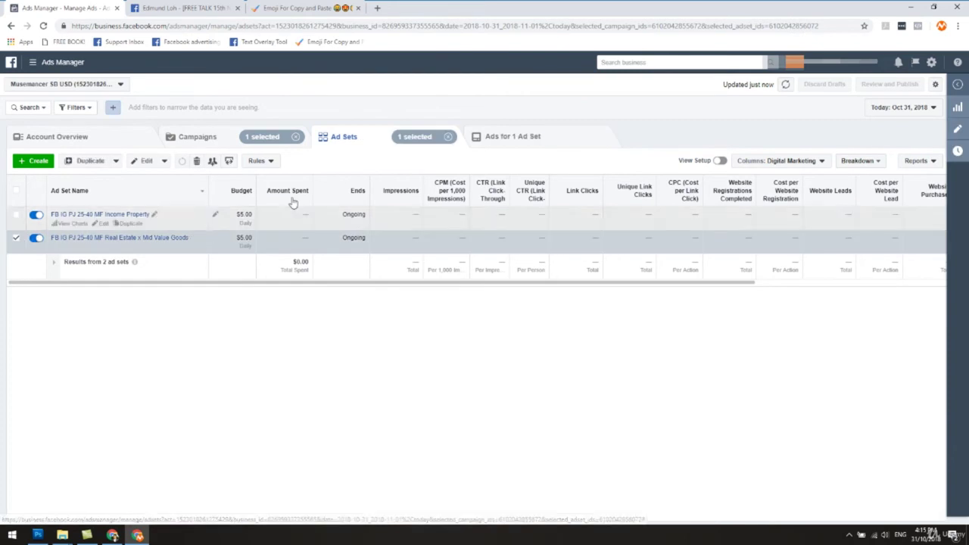
click(544, 141)
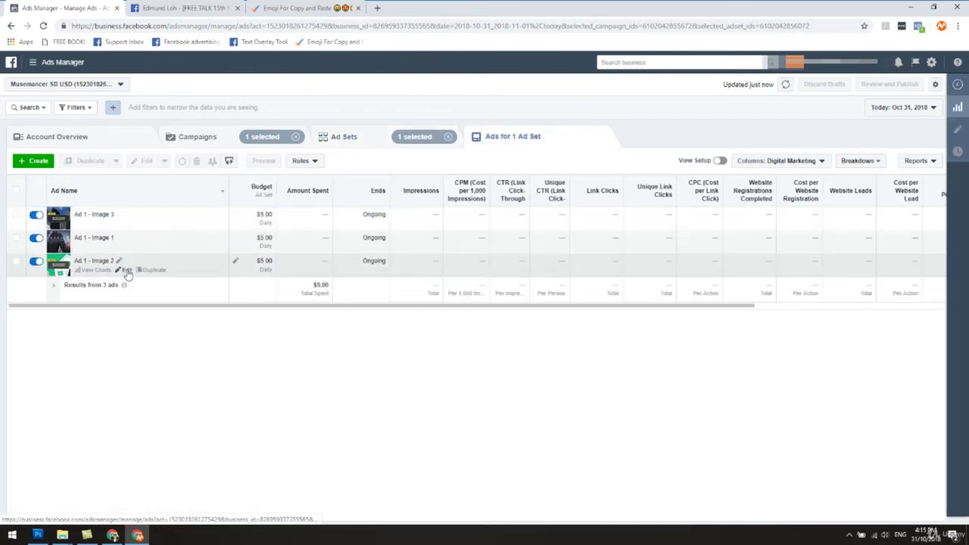
click(126, 270)
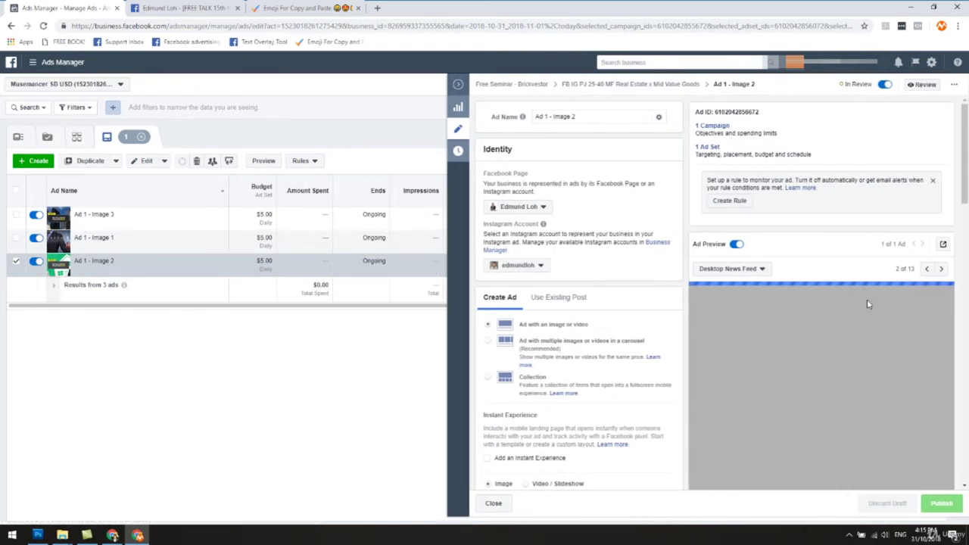
scroll(874, 309, down, 1)
scroll(875, 309, down, 1)
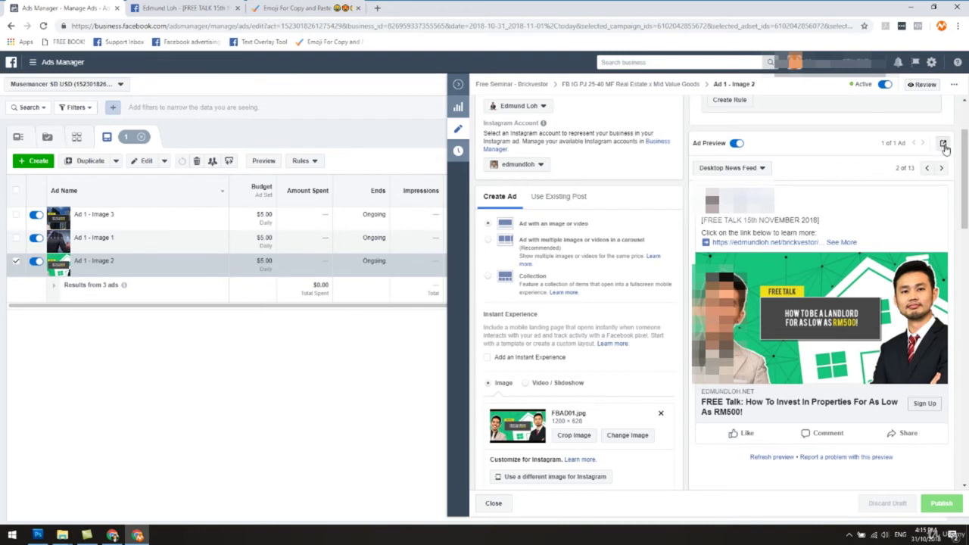
click(944, 144)
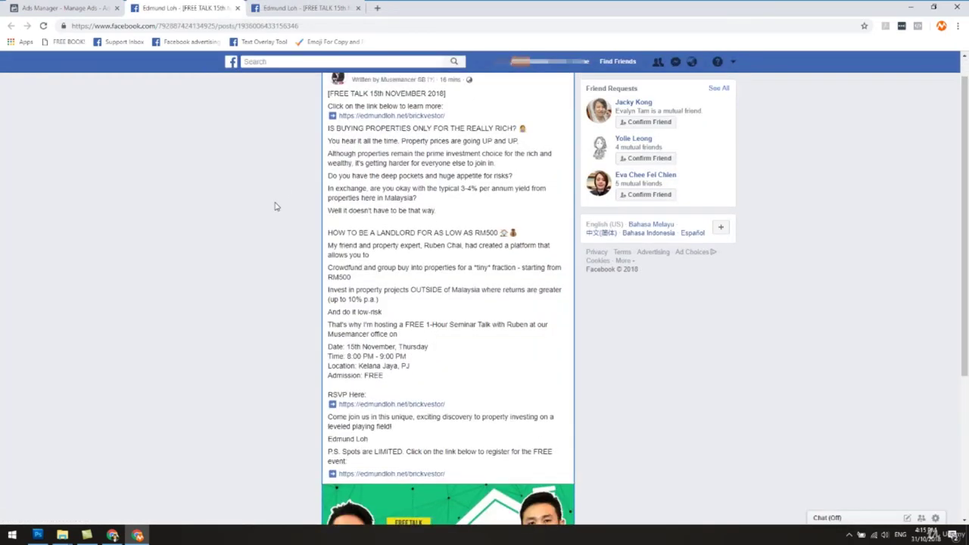
scroll(269, 198, down, 3)
key(ctrl+Tab)
scroll(265, 220, down, 3)
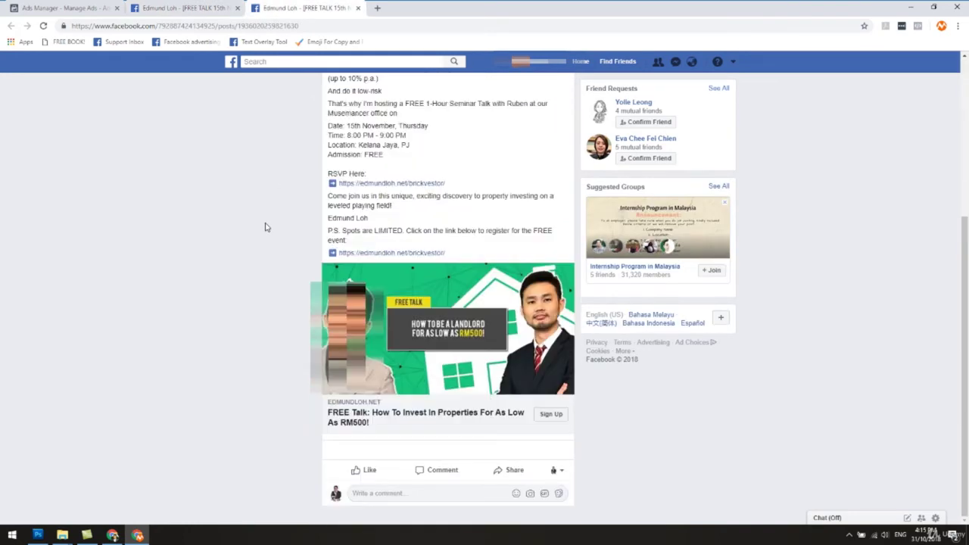
click(189, 9)
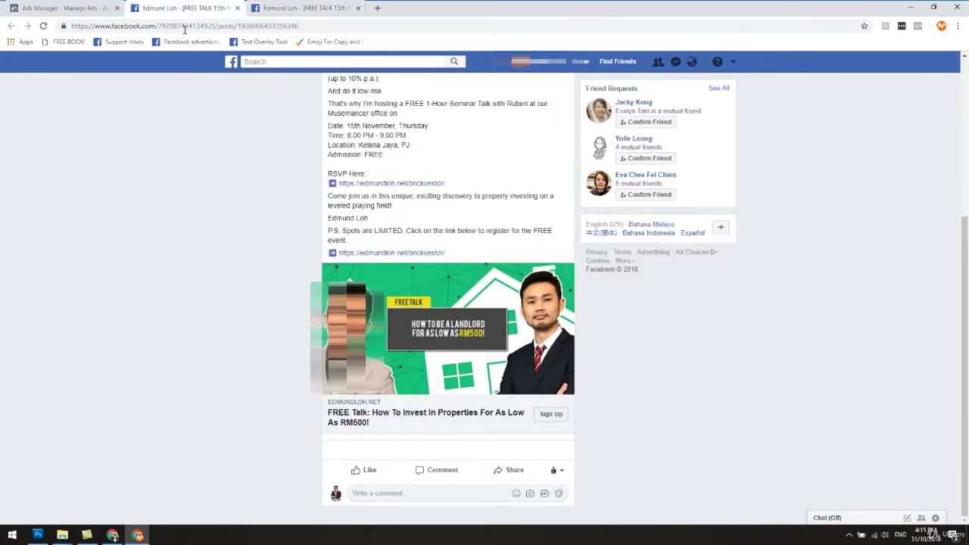
key(ctrl+Tab)
key(ctrl+shift+Tab)
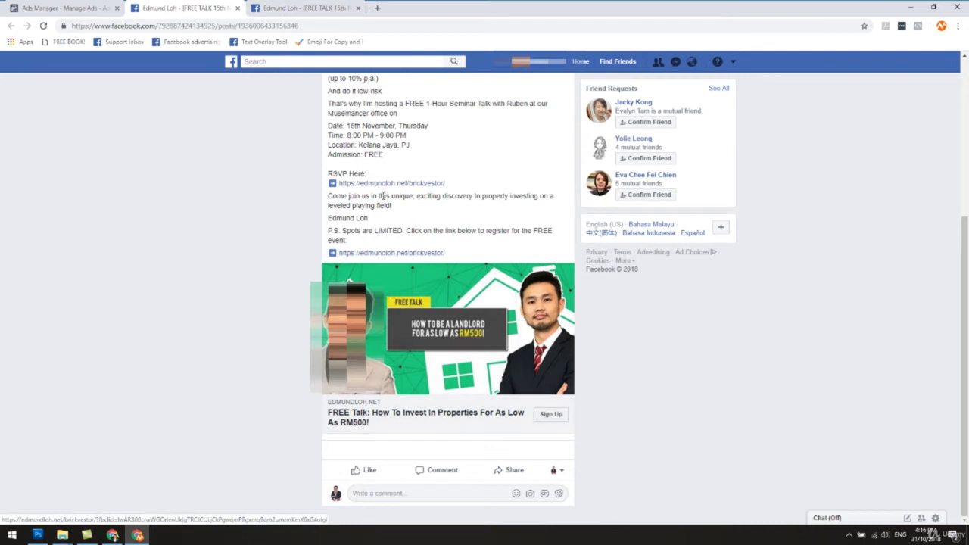
click(138, 27)
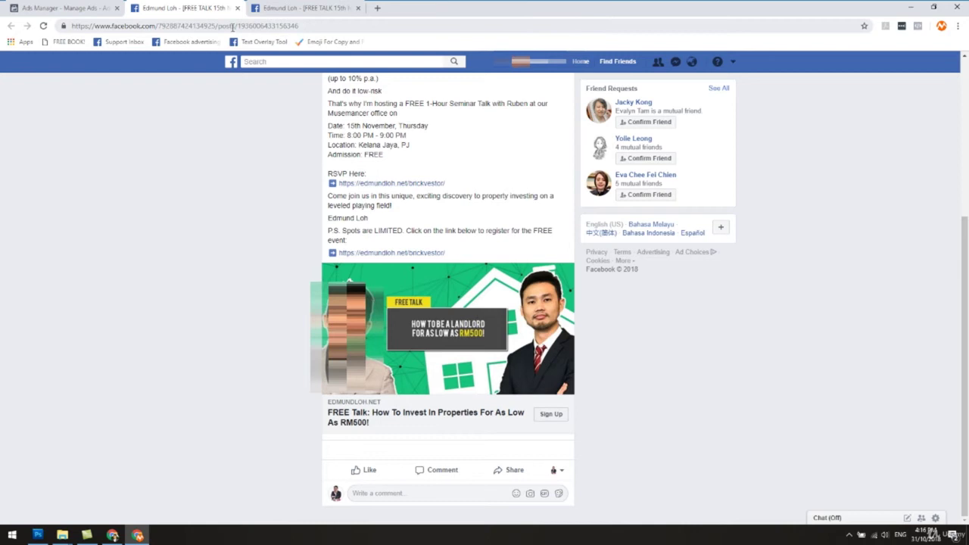
drag(238, 28, 305, 28)
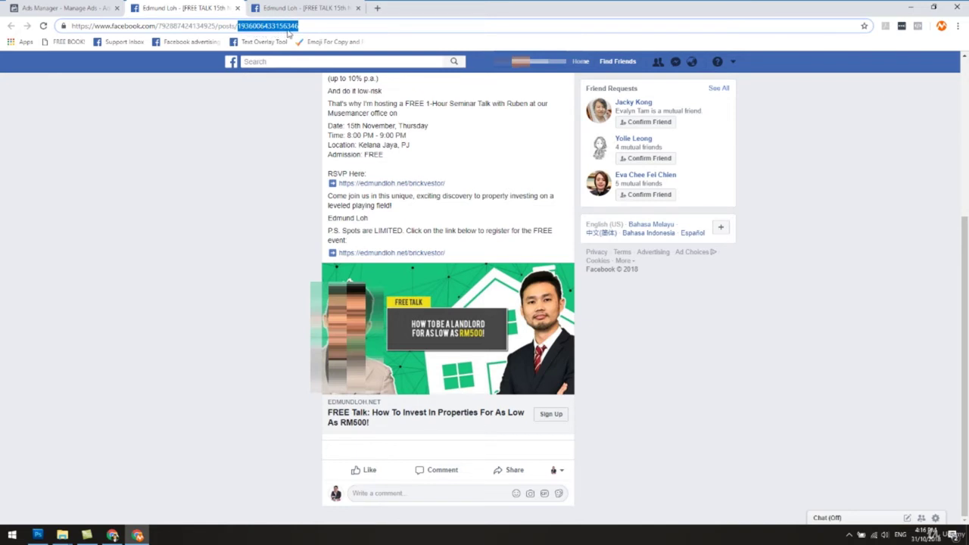
click(321, 8)
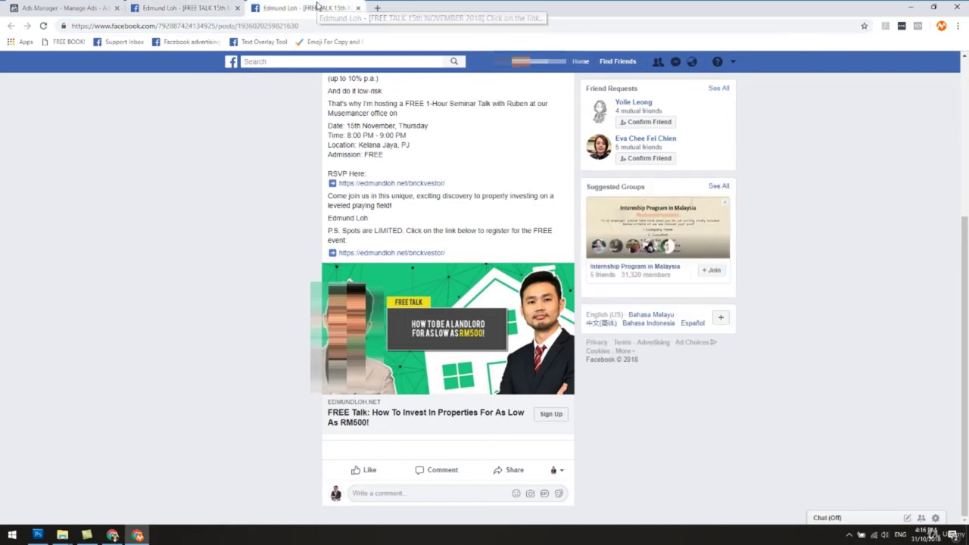
drag(239, 26, 300, 27)
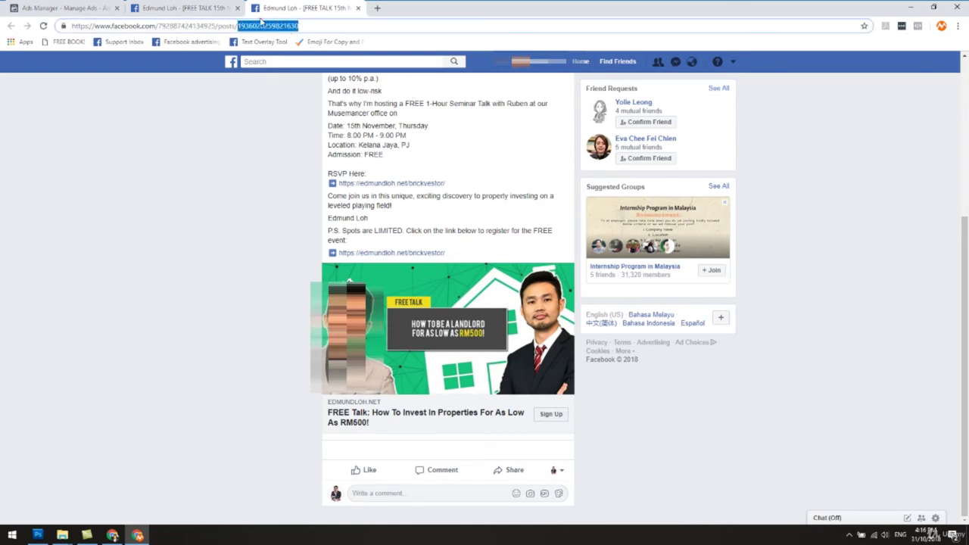
click(229, 11)
key(ctrl+c)
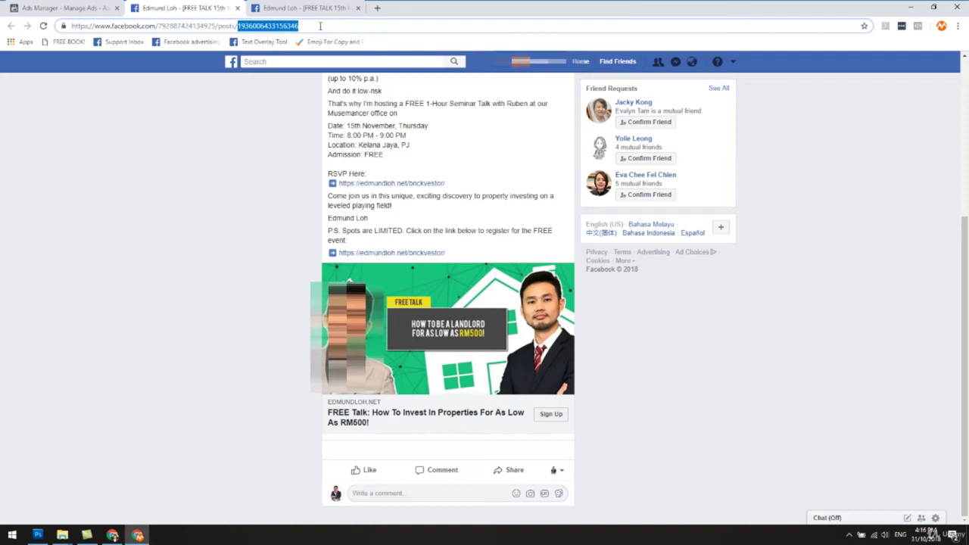
click(292, 8)
click(205, 7)
click(267, 6)
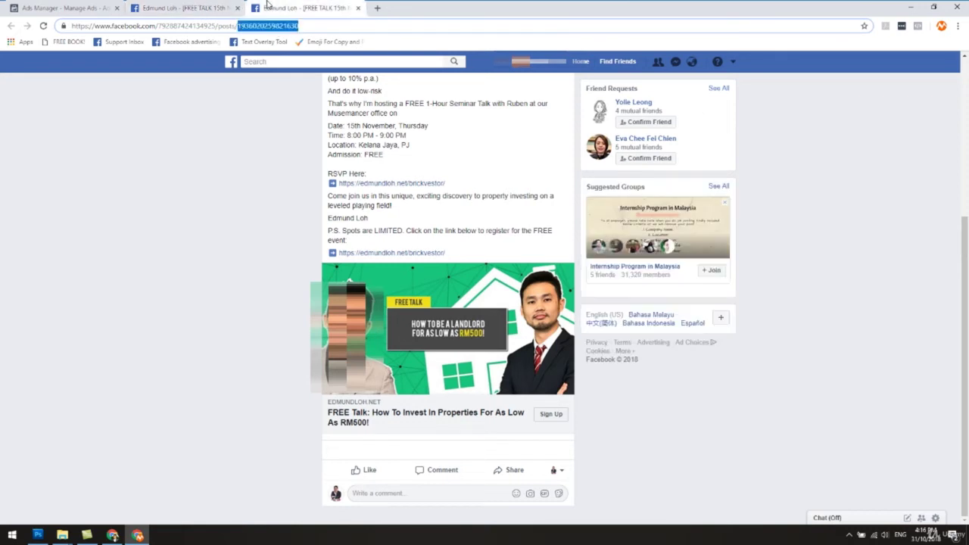
click(210, 6)
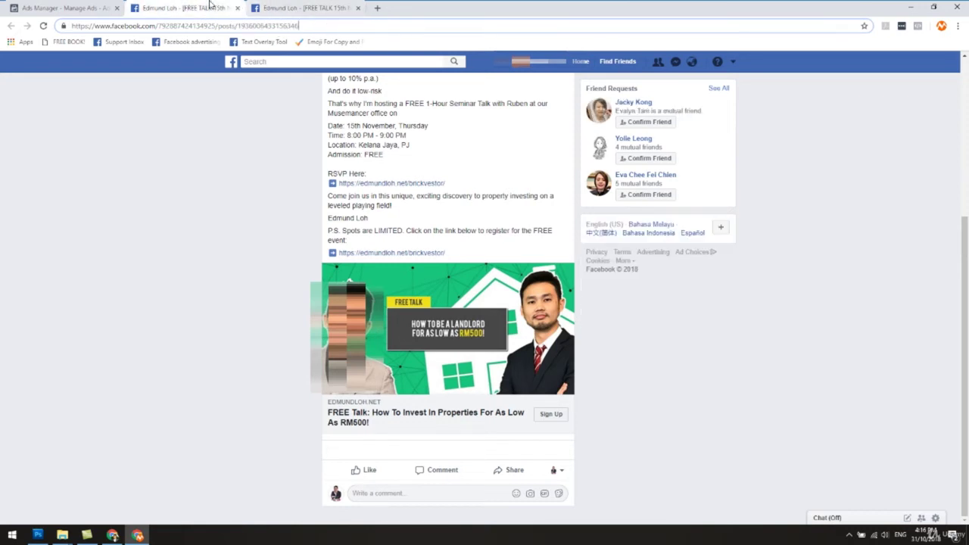
click(307, 5)
click(231, 6)
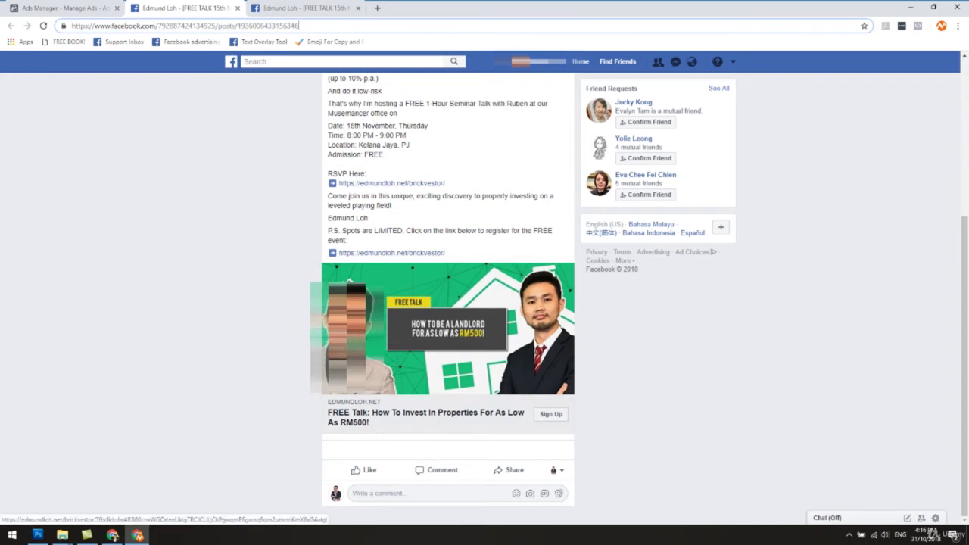
click(410, 491)
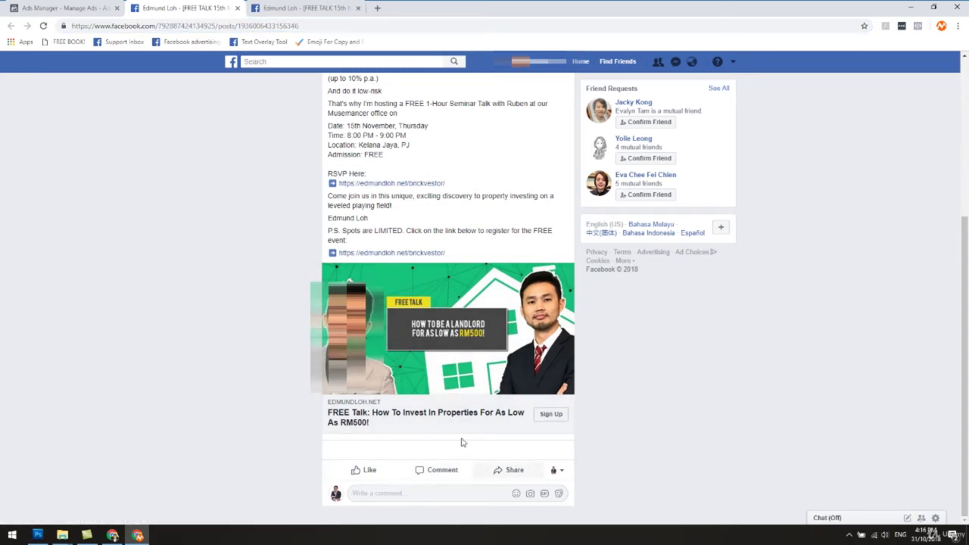
click(291, 13)
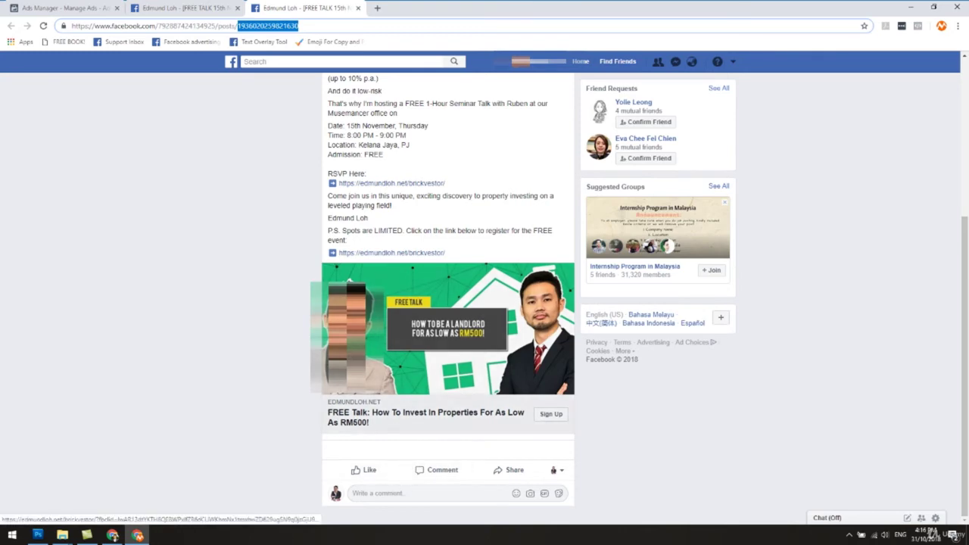
scroll(314, 334, up, 3)
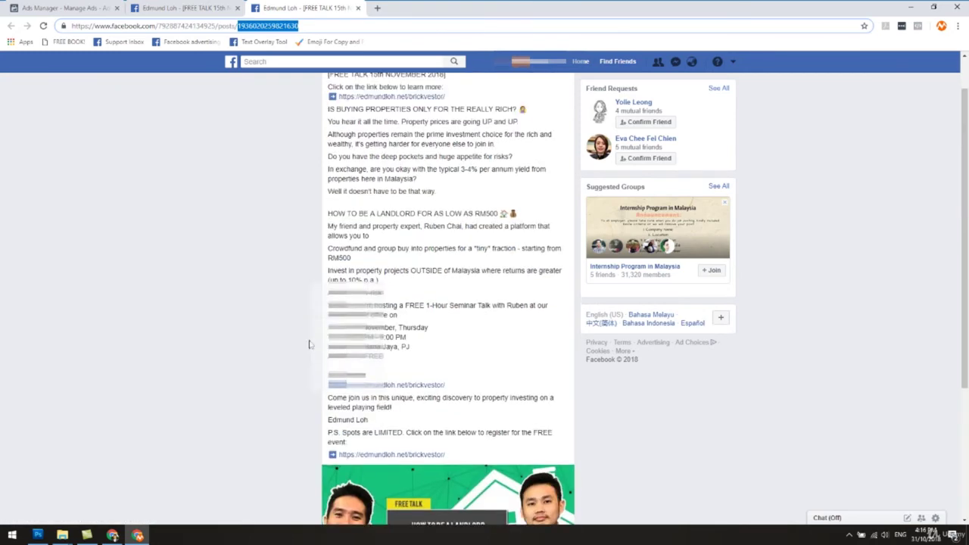
scroll(306, 309, down, 3)
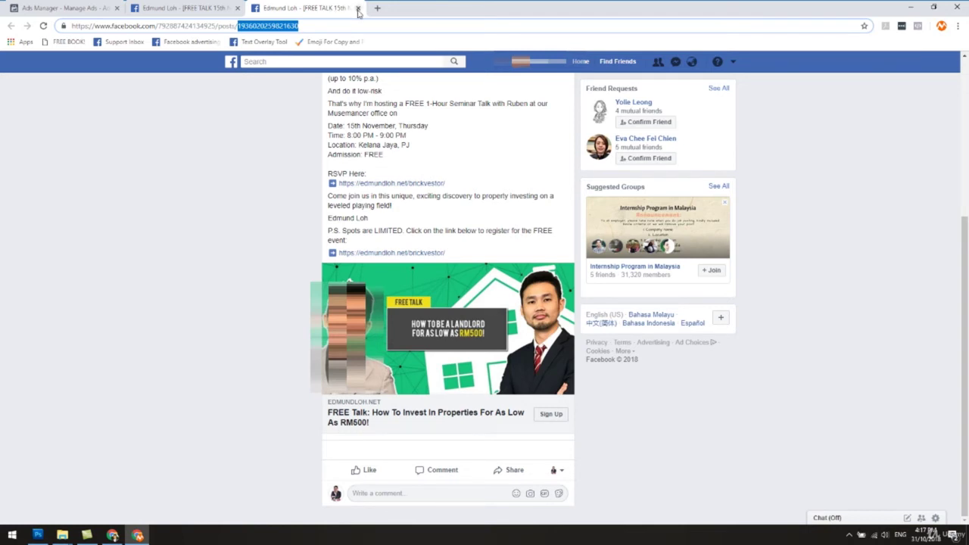
- Close the extra post tabs and return to the Mid Value Goods ad set's ads
click(359, 9)
click(237, 8)
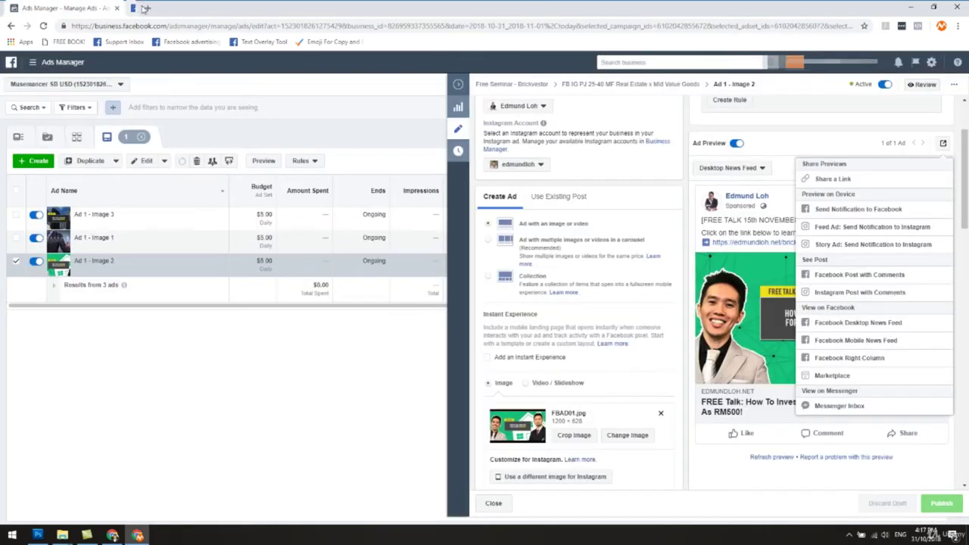
click(458, 85)
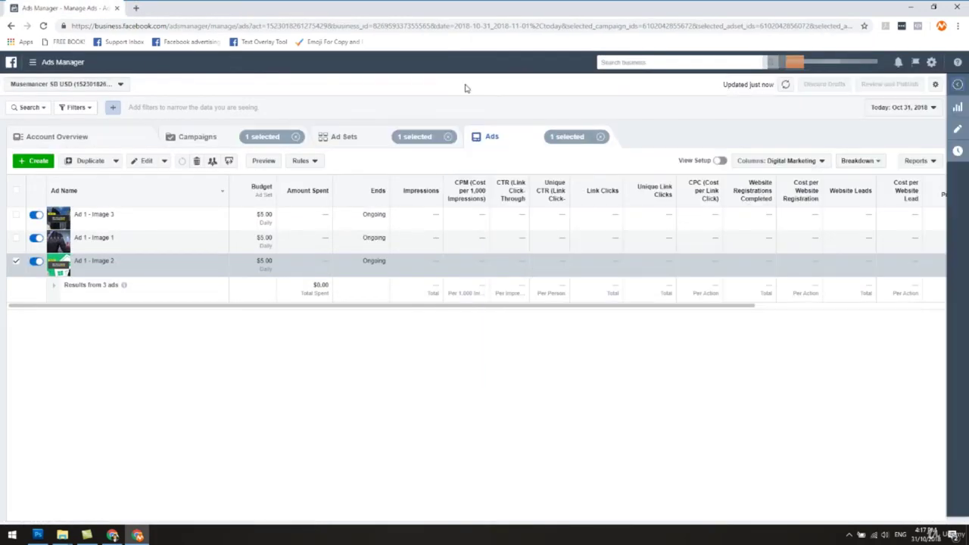
click(355, 136)
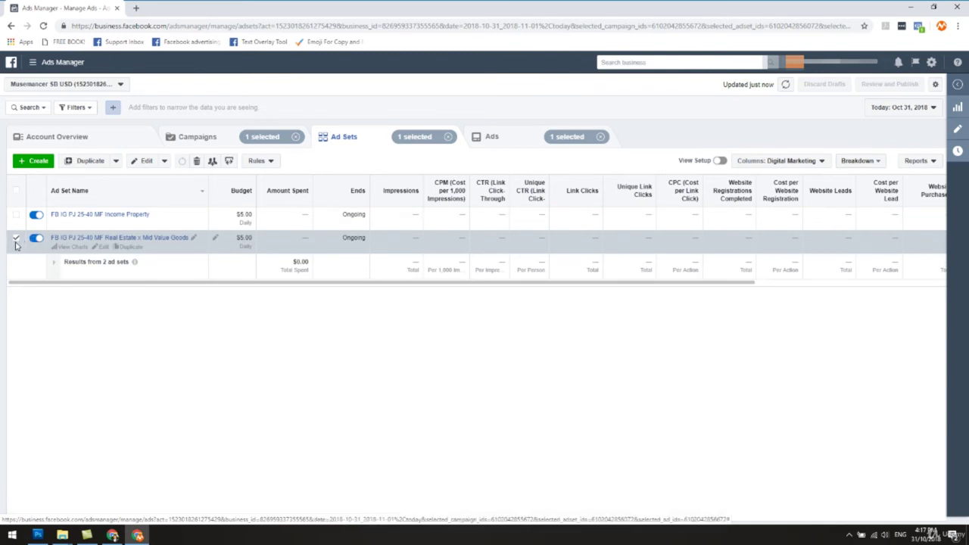
click(533, 142)
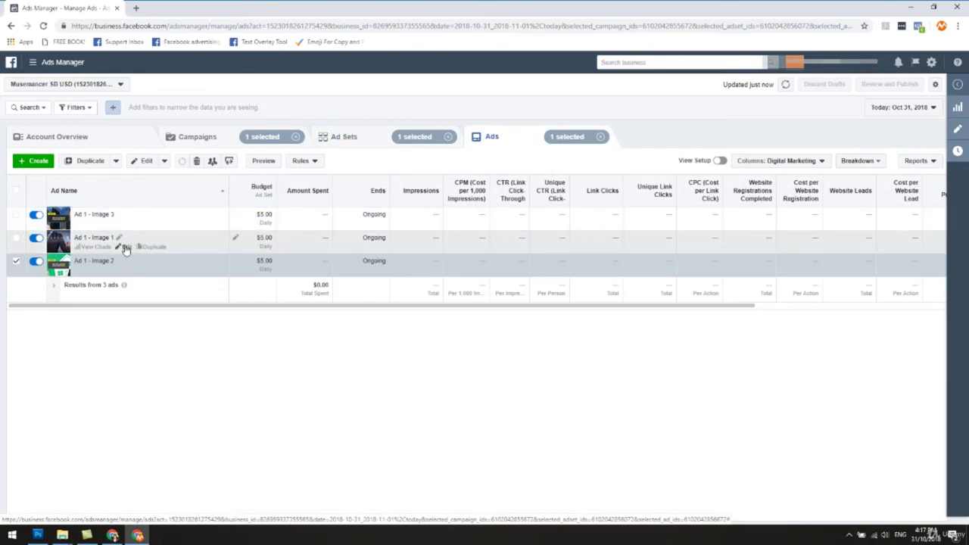
- Open the Facebook posts for Ad 1 - Image 1 and Ad 1 - Image 3
click(125, 249)
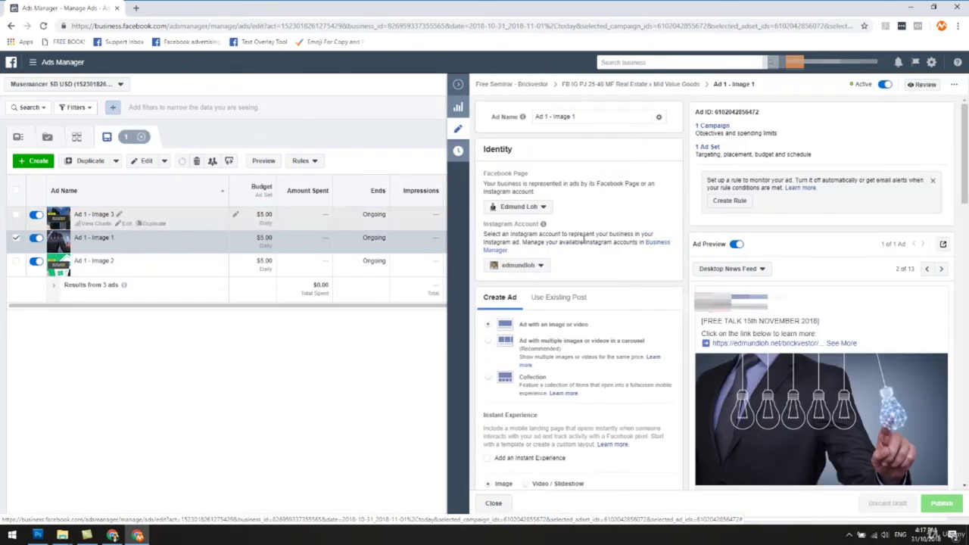
click(944, 246)
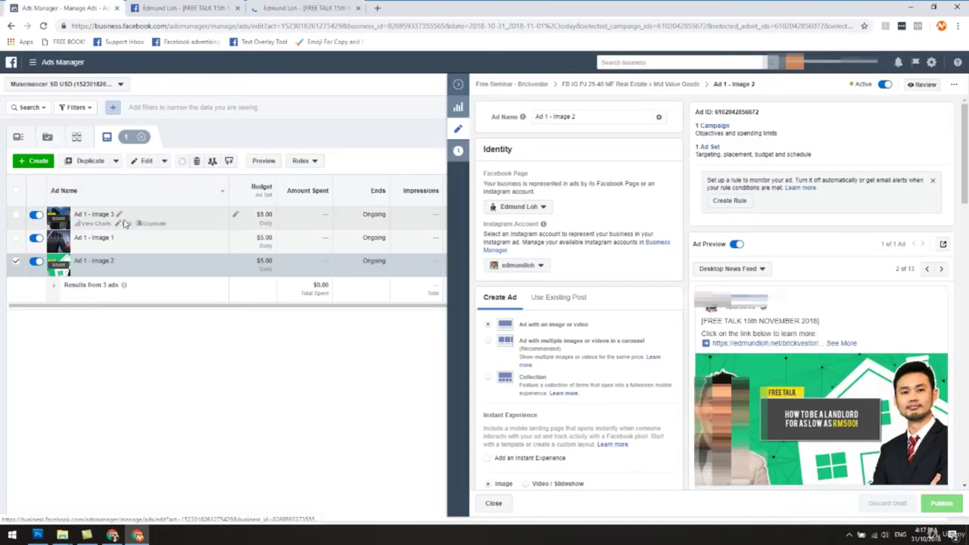
click(126, 226)
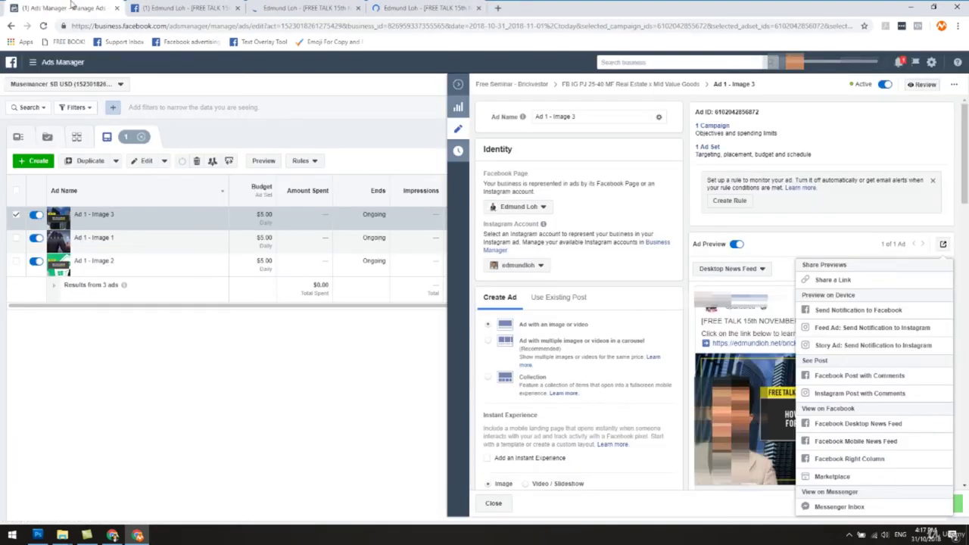
click(176, 155)
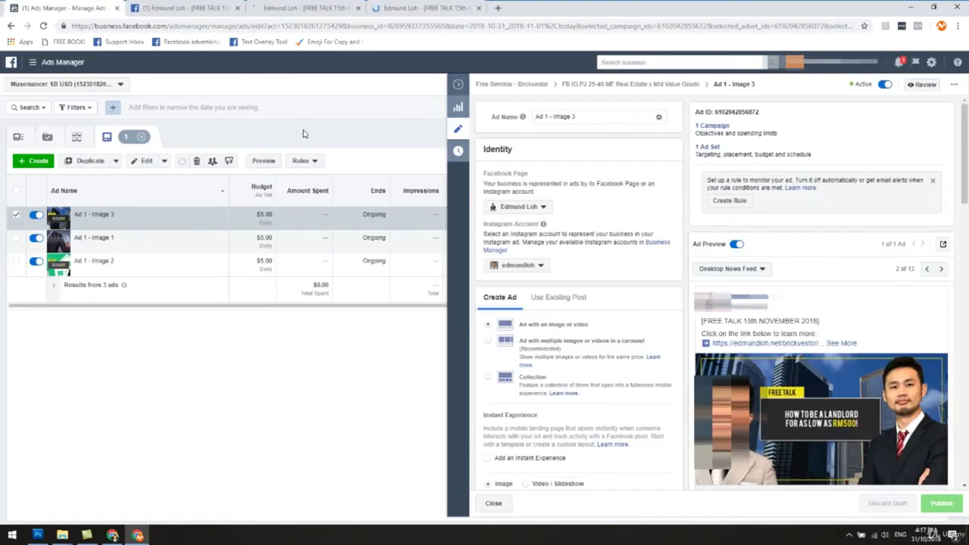
- Narrow the ads table to the Income Property ad set instead of Mid Value Goods
click(458, 84)
click(351, 137)
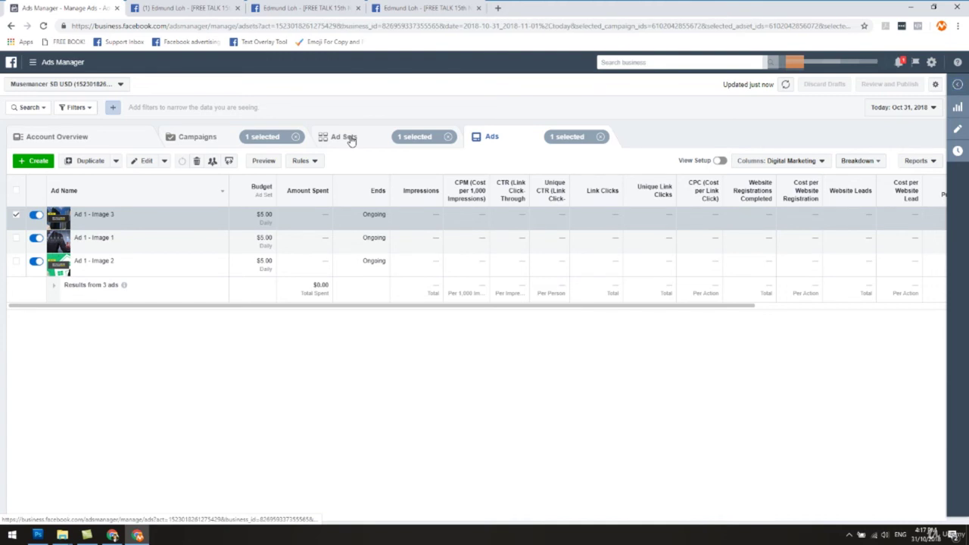
click(16, 238)
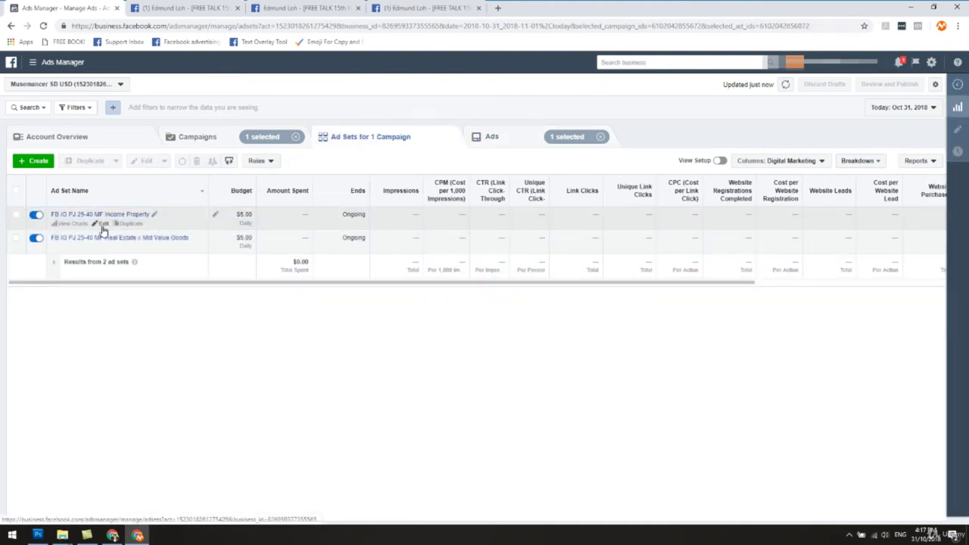
click(16, 215)
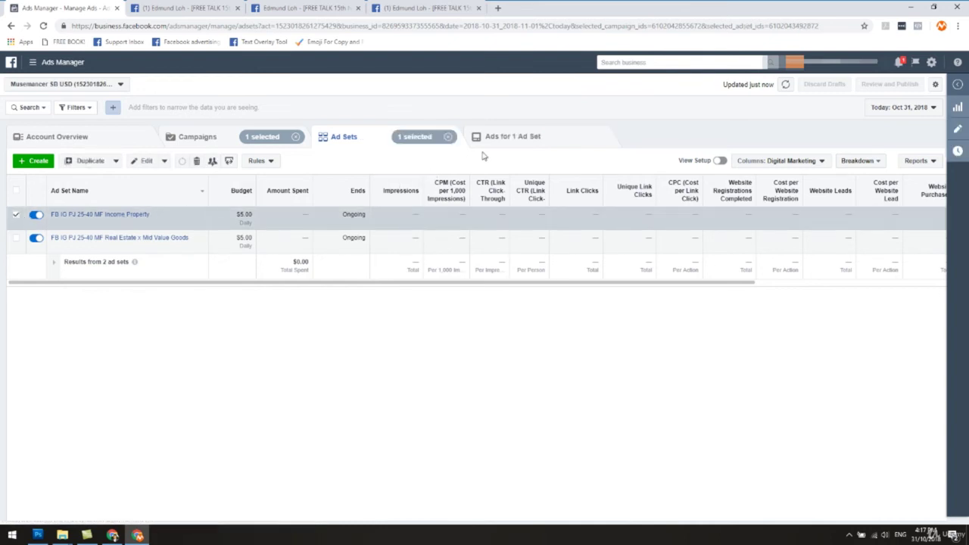
click(502, 137)
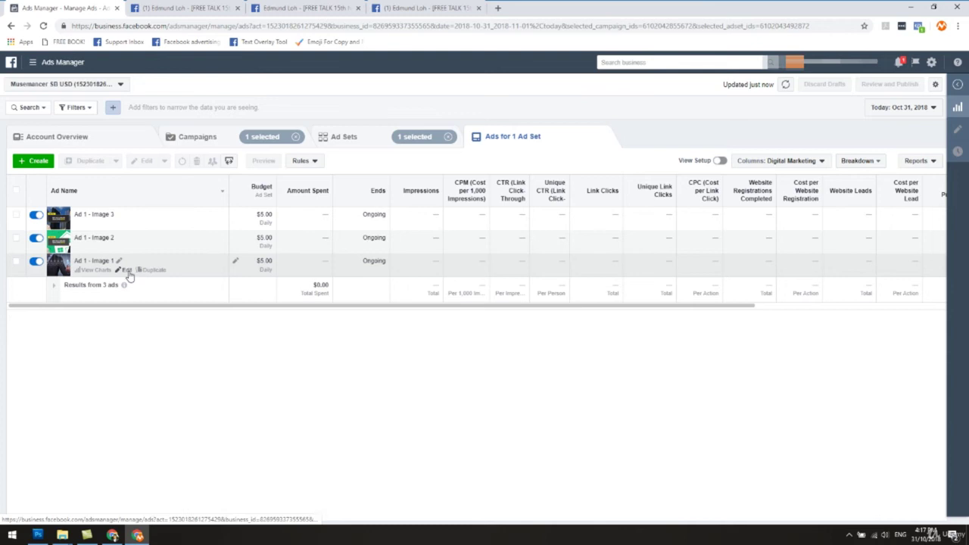
- Open Ad 1 - Image 1 in the editor and look over its preview
click(127, 271)
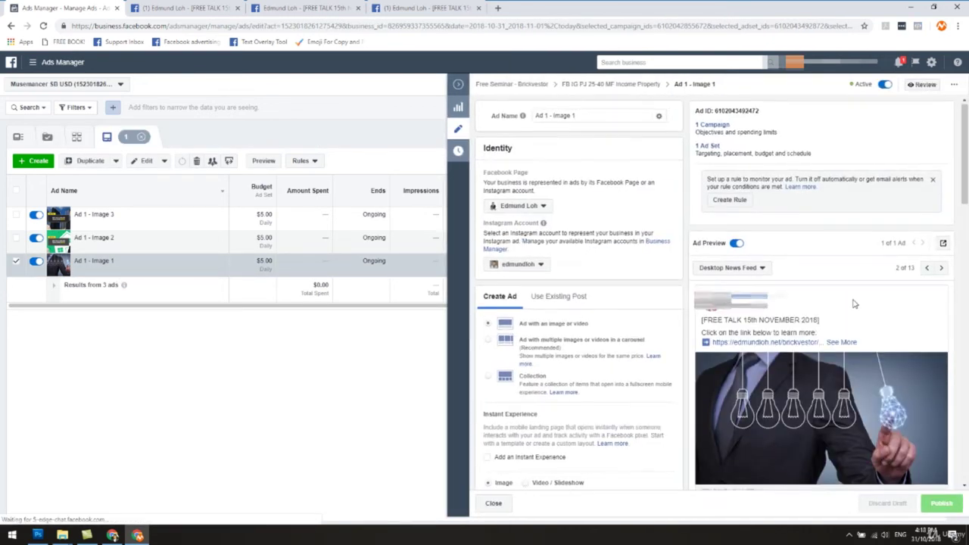
scroll(855, 303, down, 2)
scroll(619, 262, up, 2)
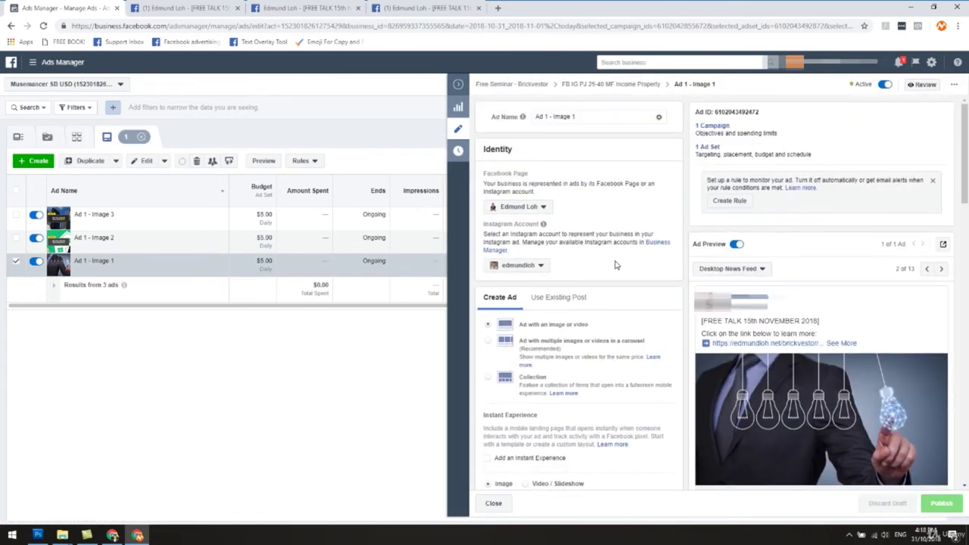
- Switch Ad 1 - Image 1 to an existing post entered by post ID
click(548, 304)
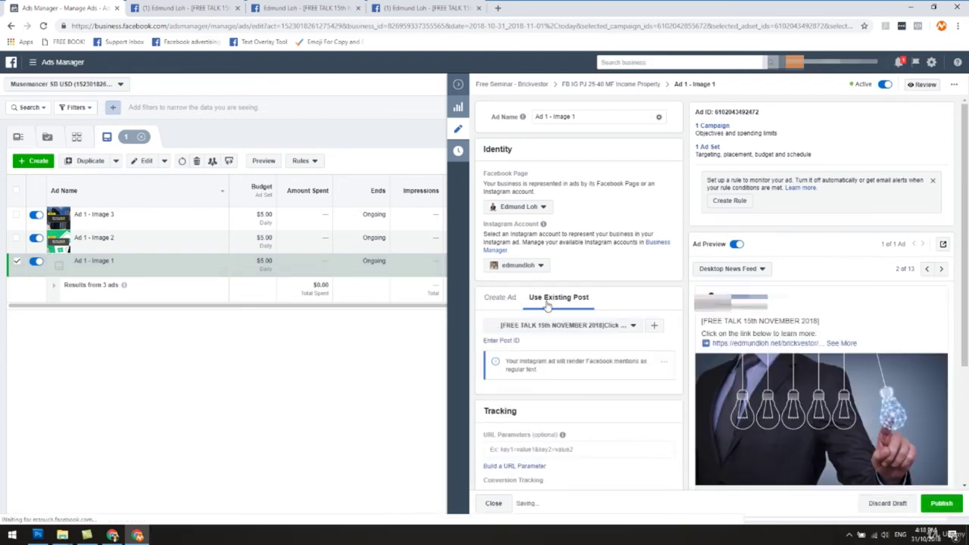
click(514, 340)
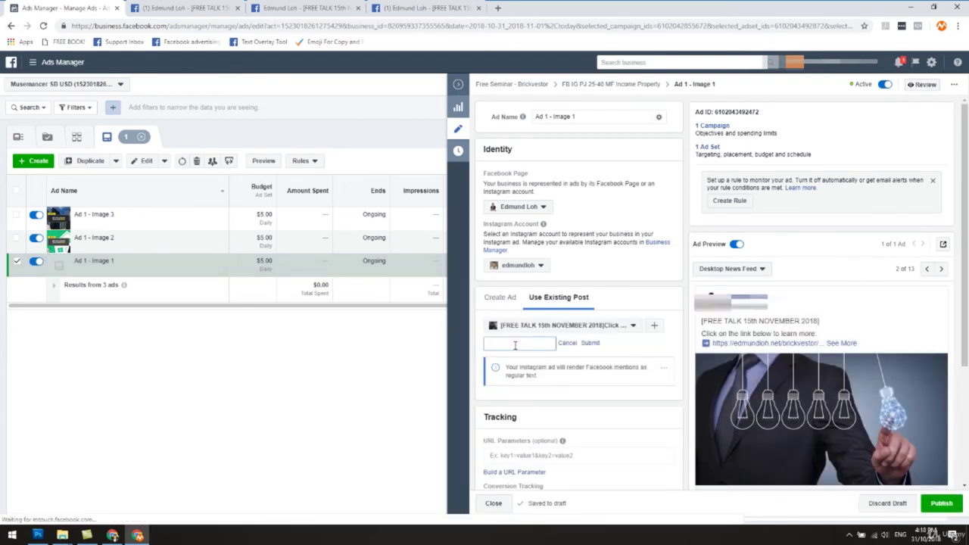
click(524, 327)
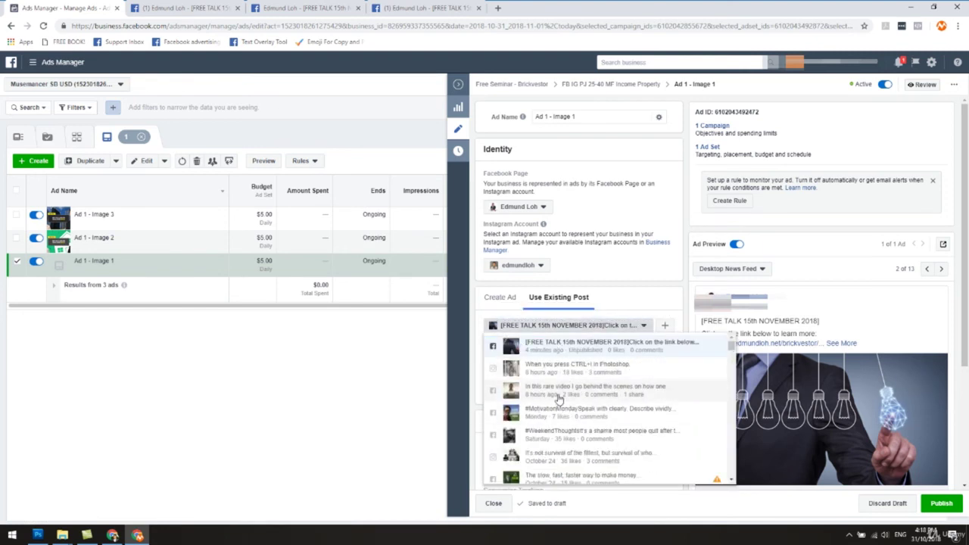
click(563, 325)
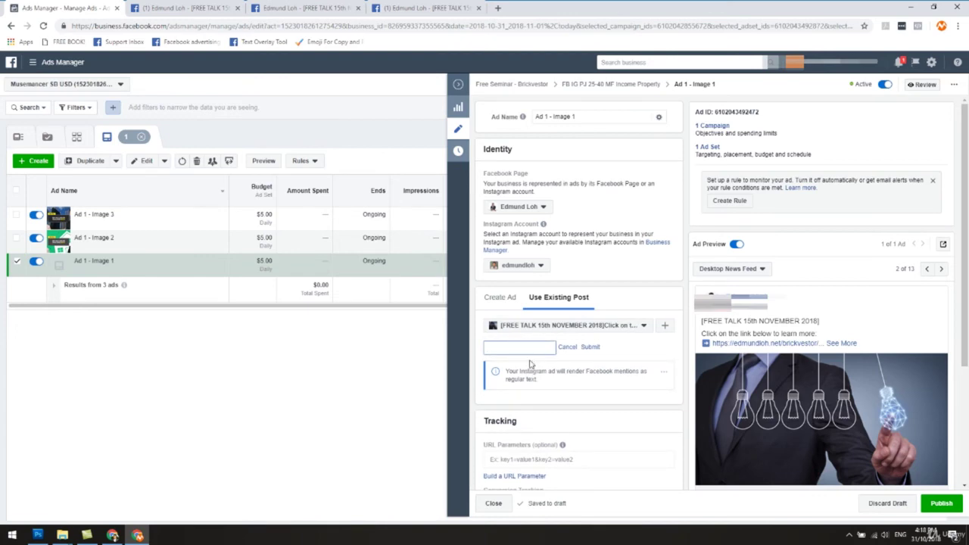
- Copy the FREE TALK post's ID from its web address in the other tab
click(176, 7)
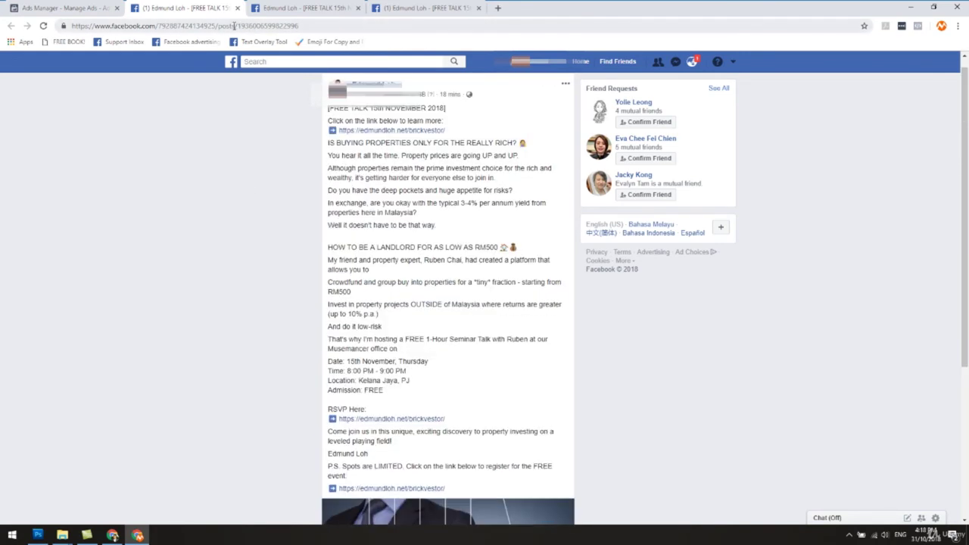
drag(239, 27, 298, 29)
right_click(292, 30)
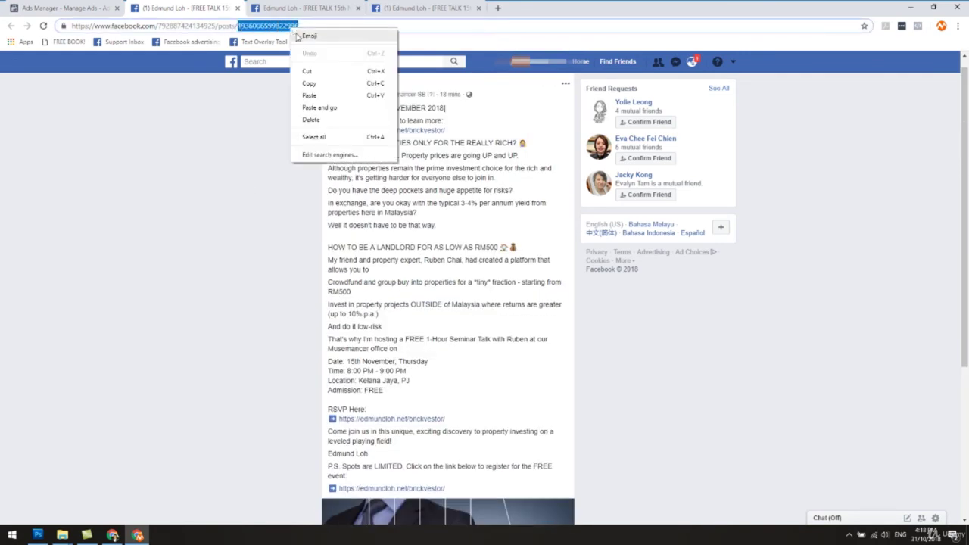
click(310, 84)
key(ctrl+1)
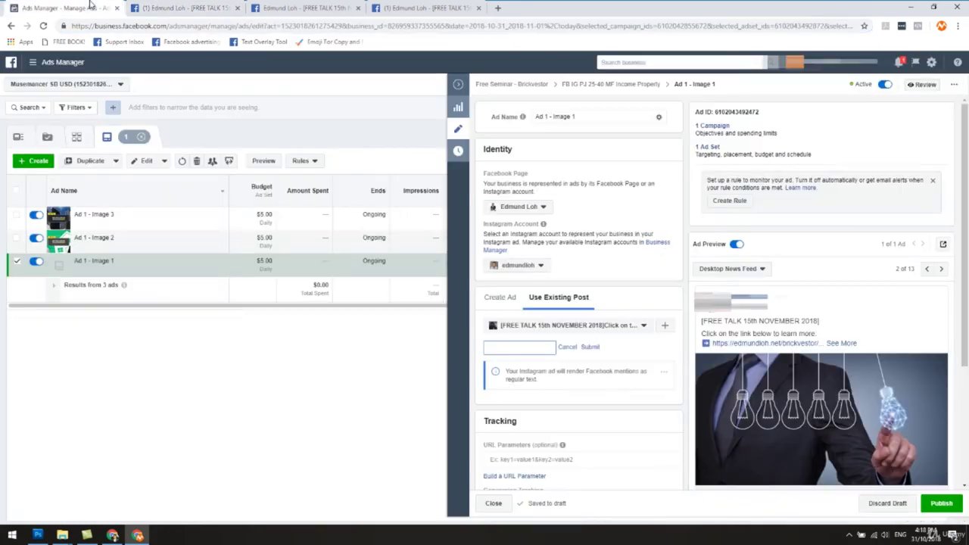
- Paste the post ID into Ad 1 - Image 1, submit it, and publish the ad
right_click(538, 354)
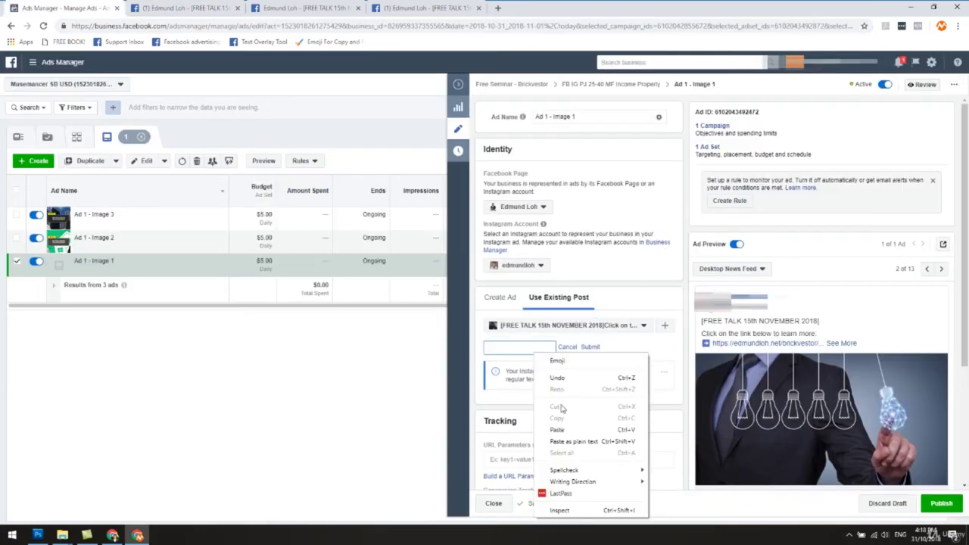
click(559, 430)
click(590, 348)
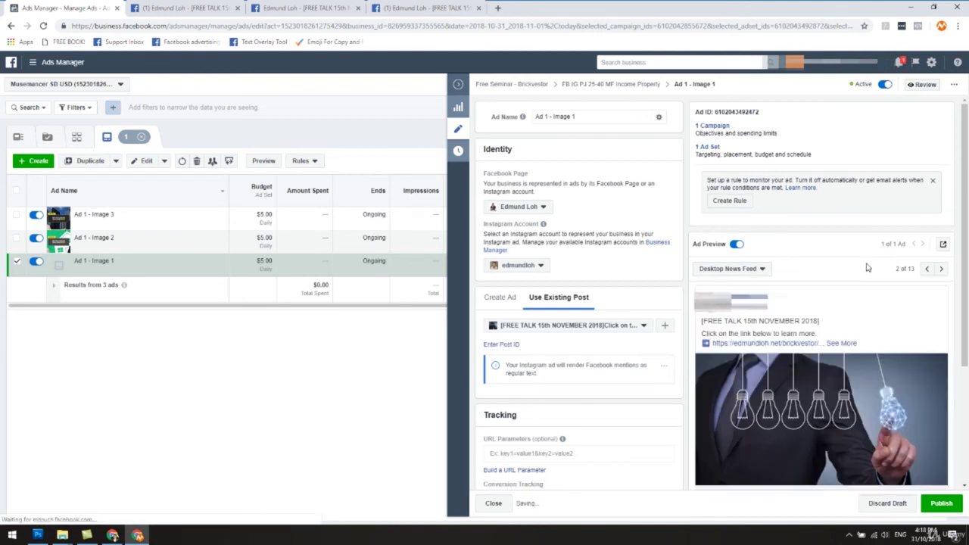
scroll(868, 268, down, 2)
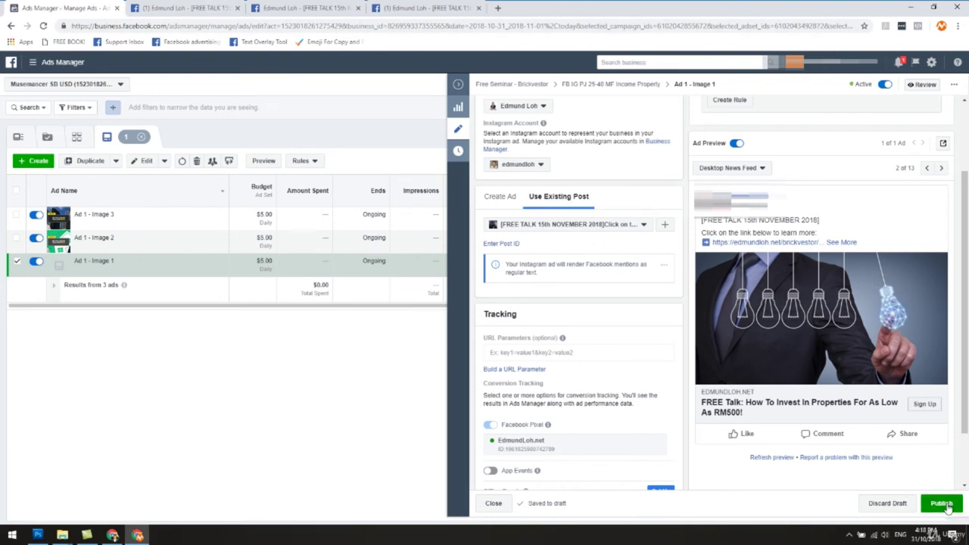
click(944, 504)
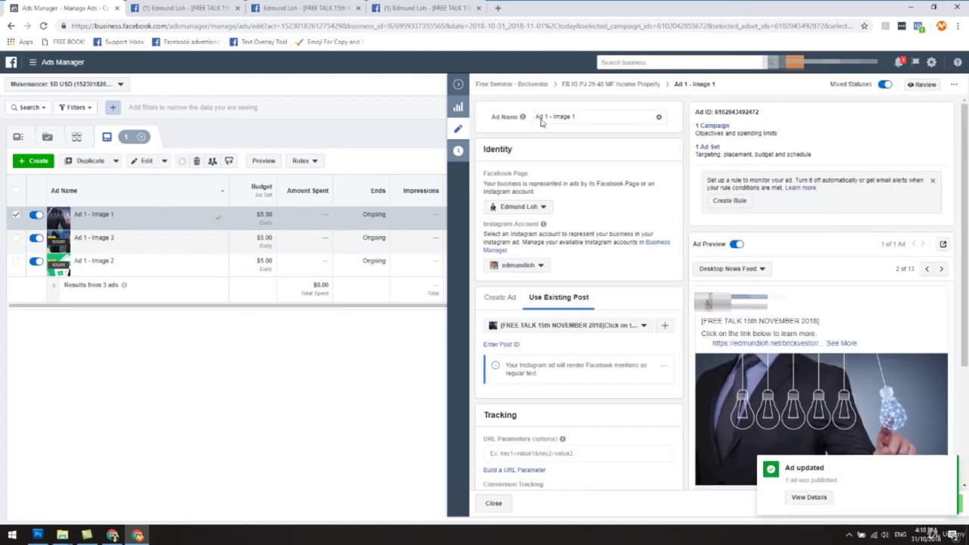
- View Ad 1 - Image 1's preview as a Facebook Post with Comments
click(948, 468)
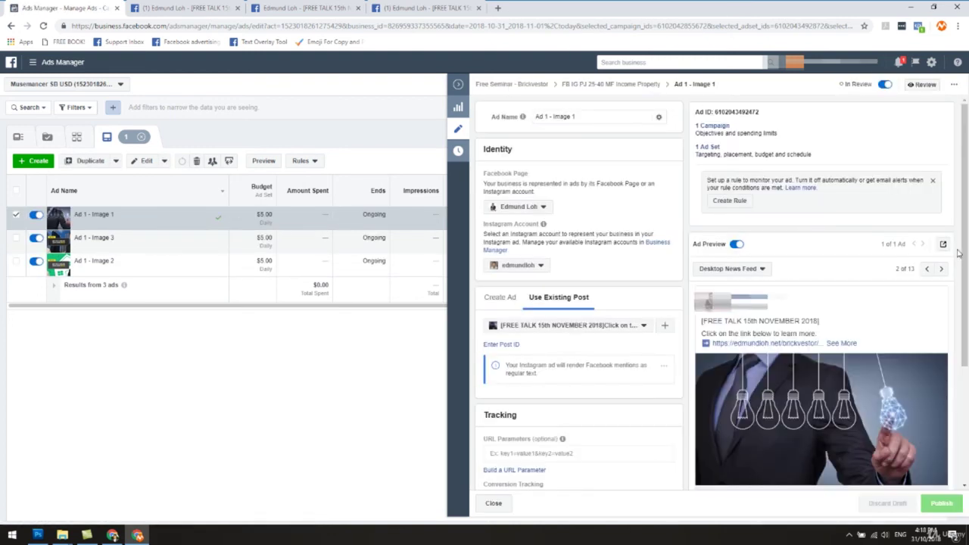
click(944, 246)
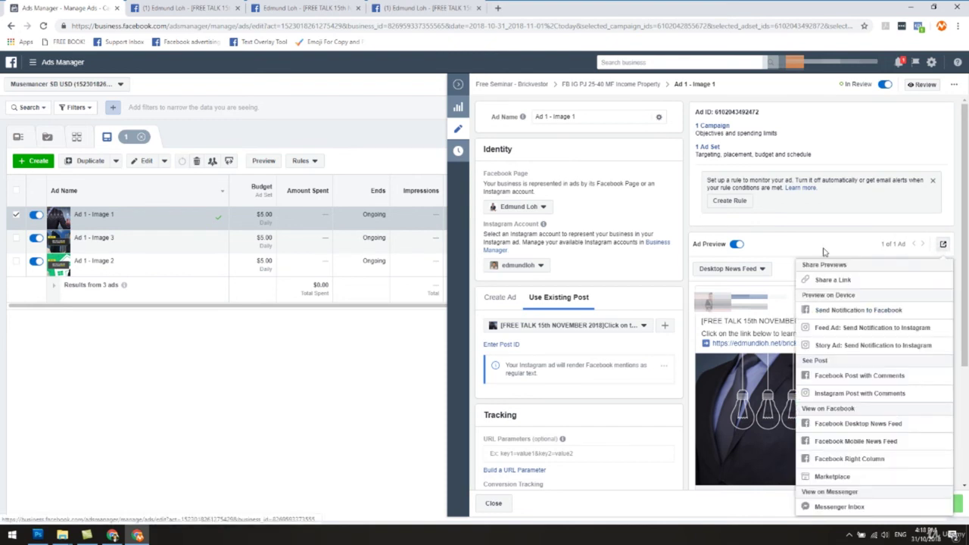
click(868, 382)
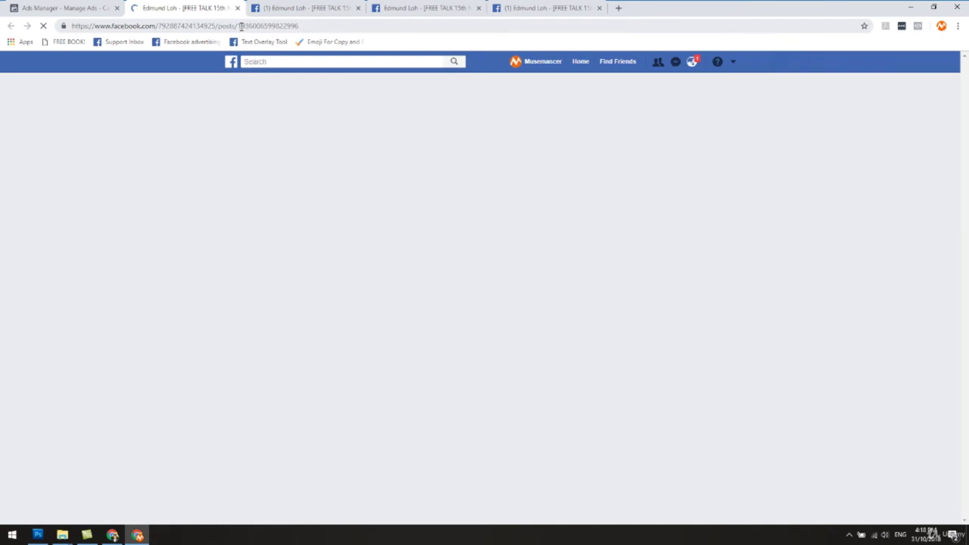
- Cycle through the browser tabs to reach the FREE TALK post's page
click(280, 9)
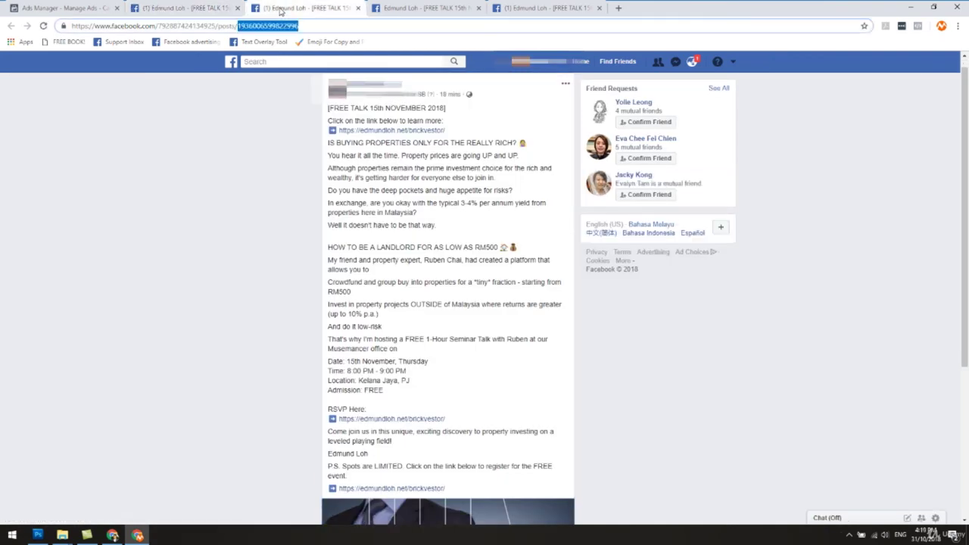
click(215, 7)
click(259, 7)
click(214, 8)
click(259, 7)
click(215, 8)
key(ctrl+Tab)
key(ctrl+Tab)
click(215, 7)
key(ctrl+Tab)
- Open Ad 1 - Image 2 for editing and set it to use an existing post ID
click(107, 8)
click(461, 91)
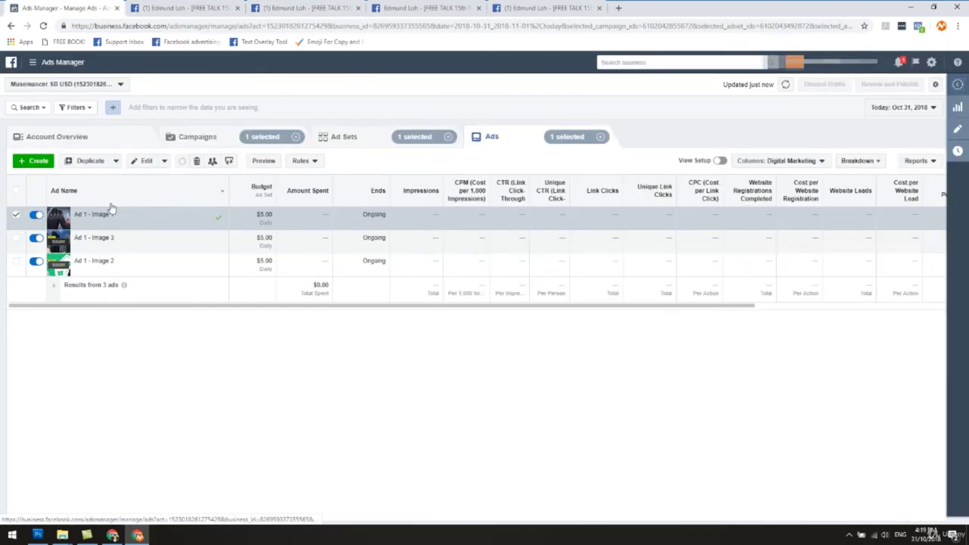
click(16, 216)
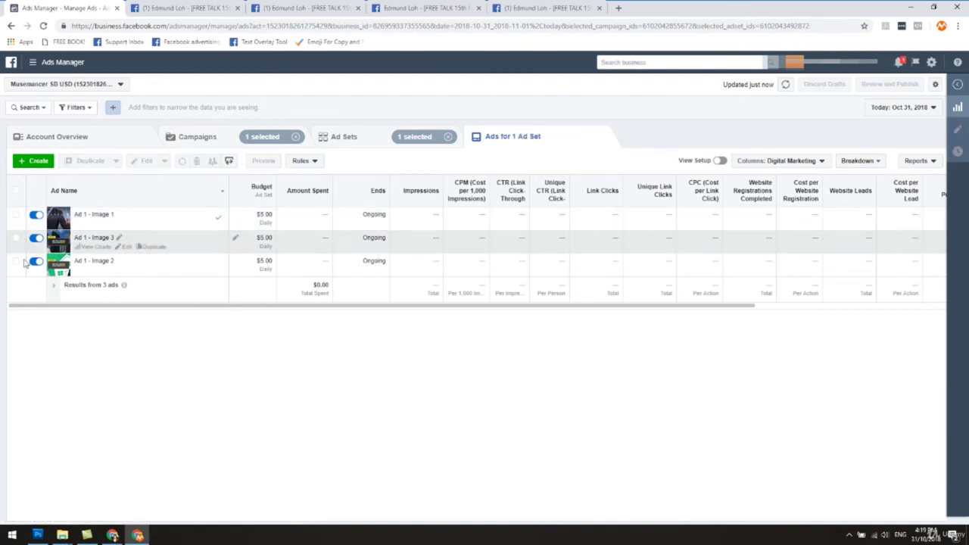
click(16, 262)
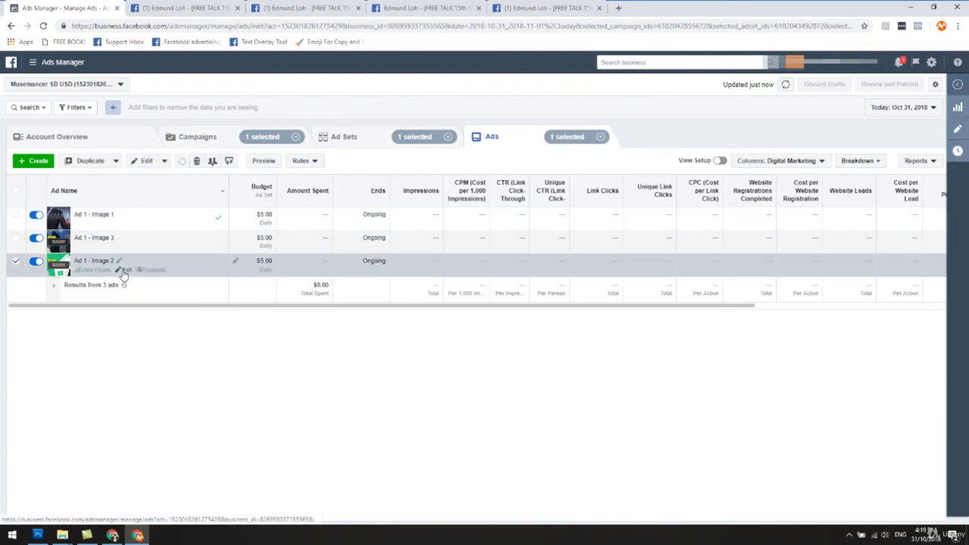
click(124, 271)
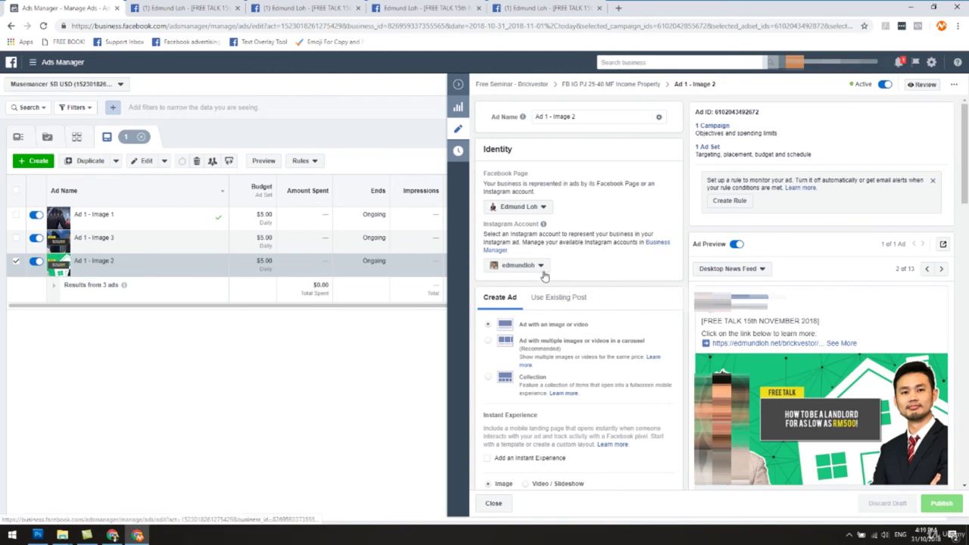
click(542, 302)
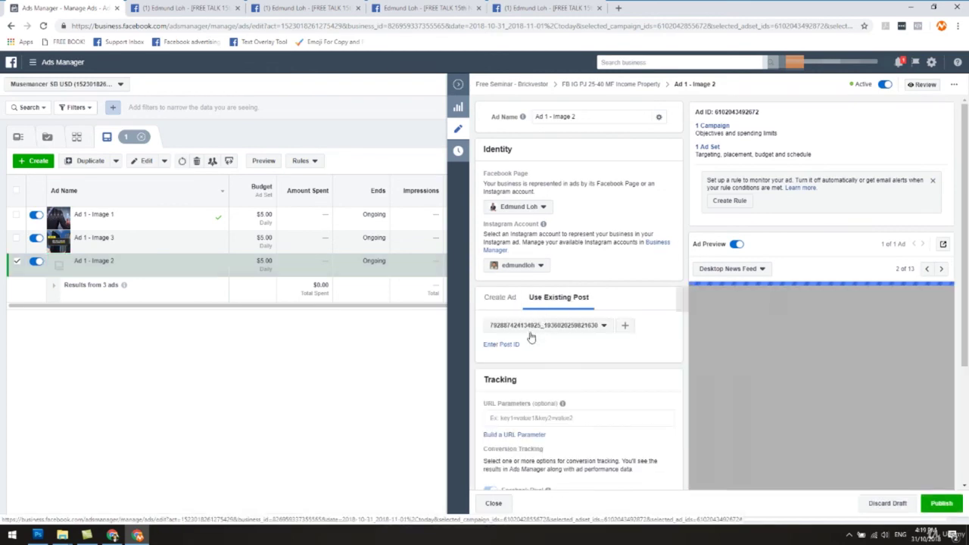
click(500, 344)
- Copy the post ID from Image 2's original post address
click(421, 8)
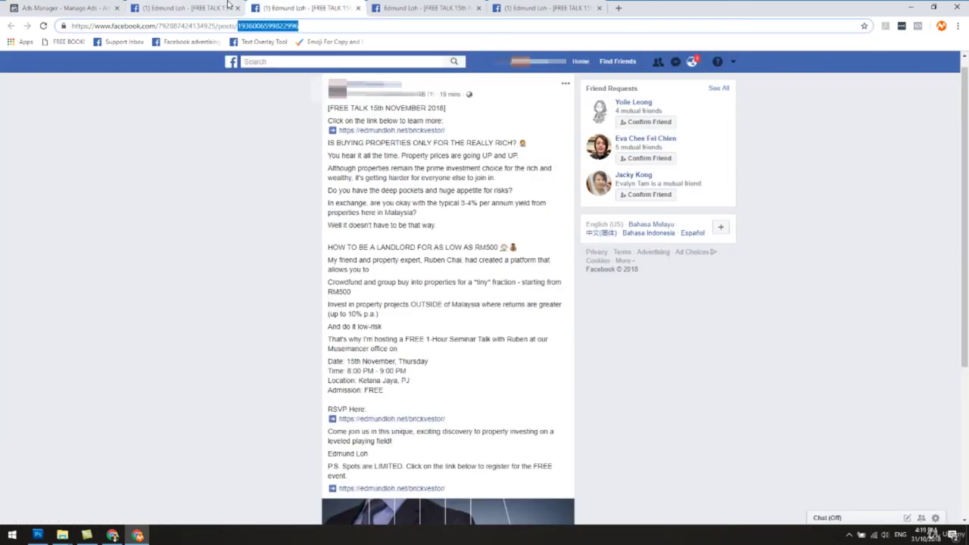
scroll(413, 178, down, 3)
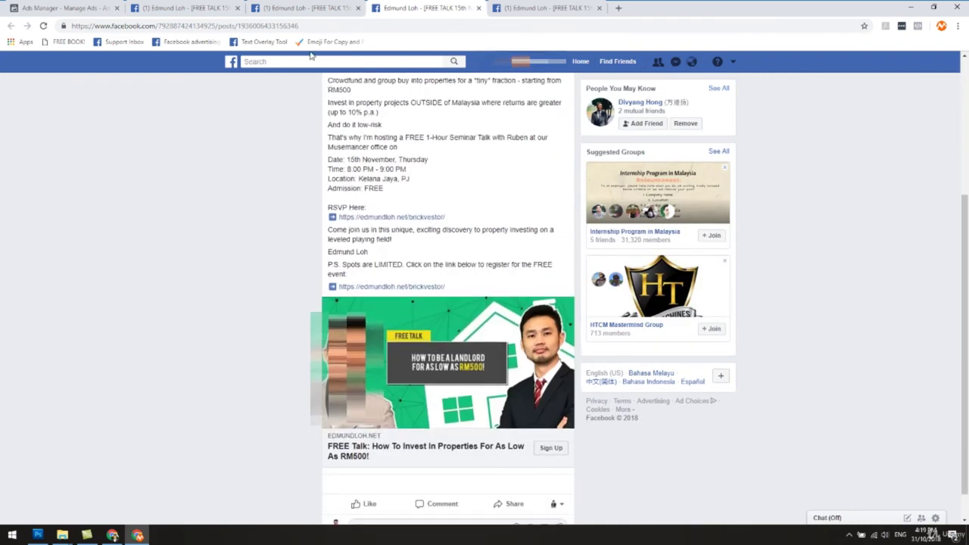
drag(239, 26, 301, 37)
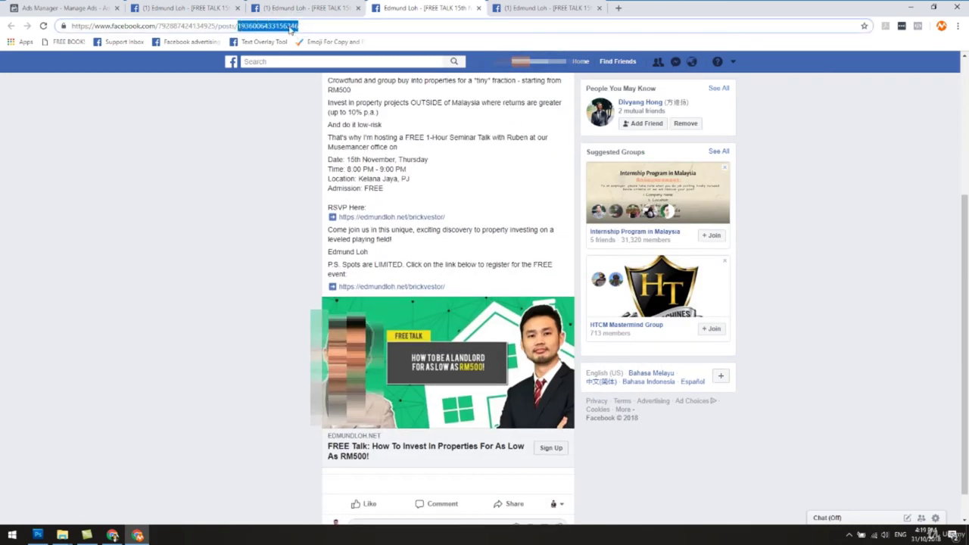
right_click(290, 30)
click(314, 80)
- Paste and submit the copied post ID for Ad 1 - Image 2
click(64, 7)
right_click(516, 349)
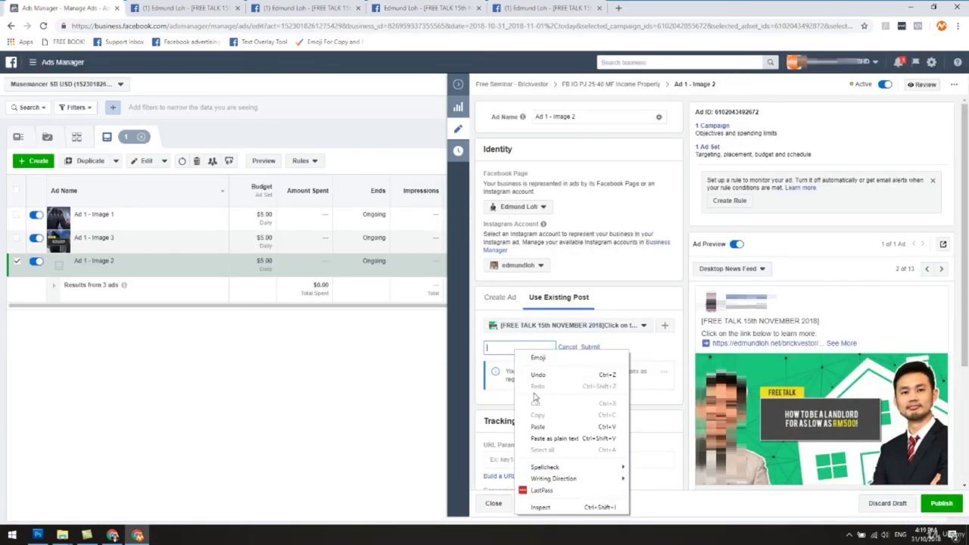
click(553, 432)
click(591, 348)
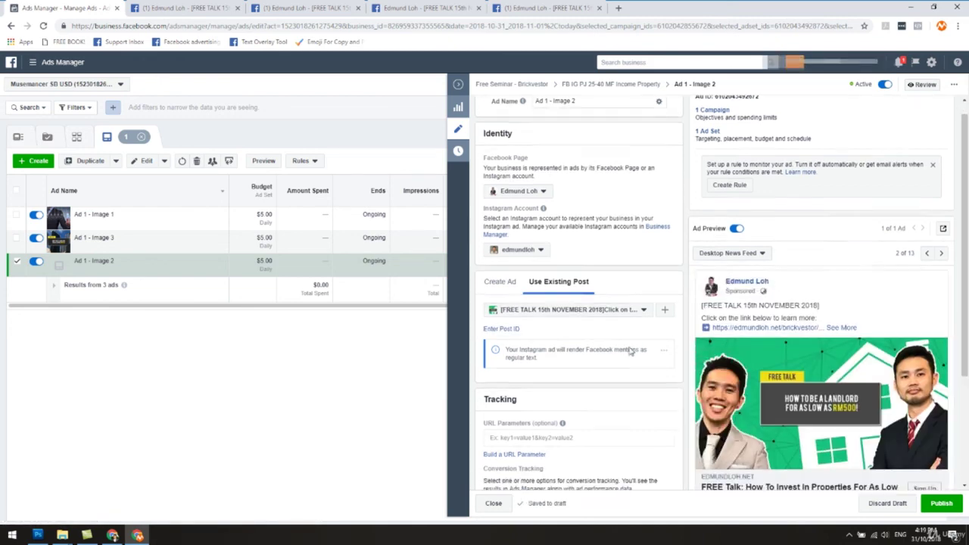
scroll(628, 351, down, 3)
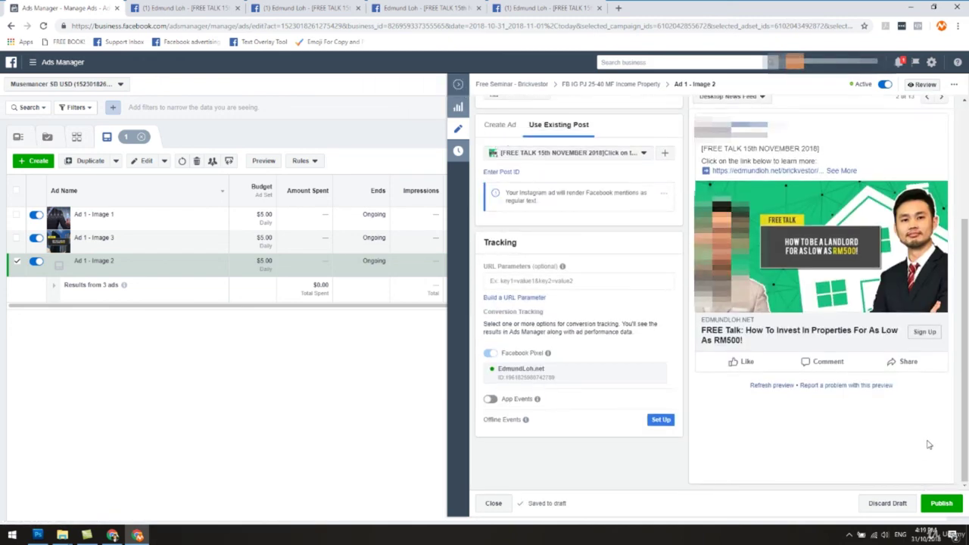
- Publish Ad 1 - Image 2 and copy Image 3's original post ID from its tab
click(942, 503)
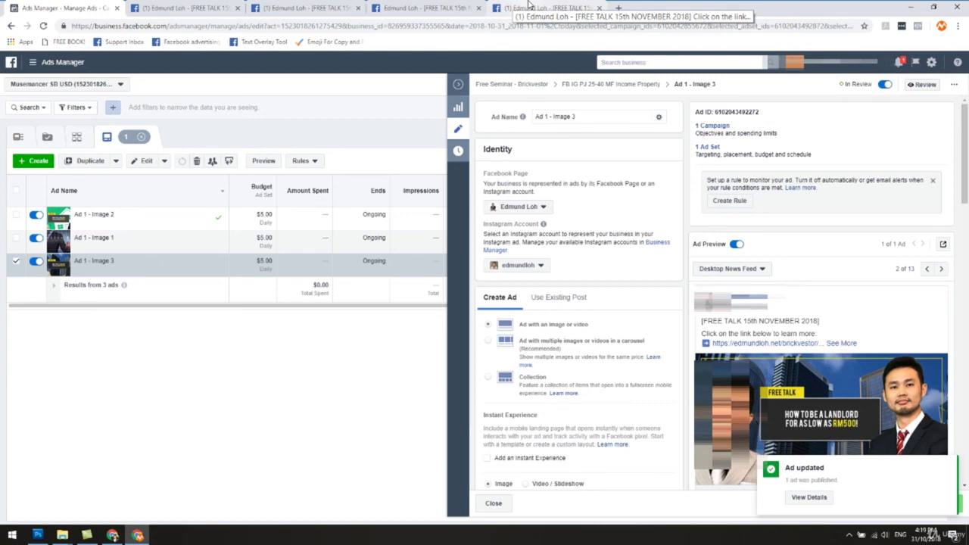
click(528, 6)
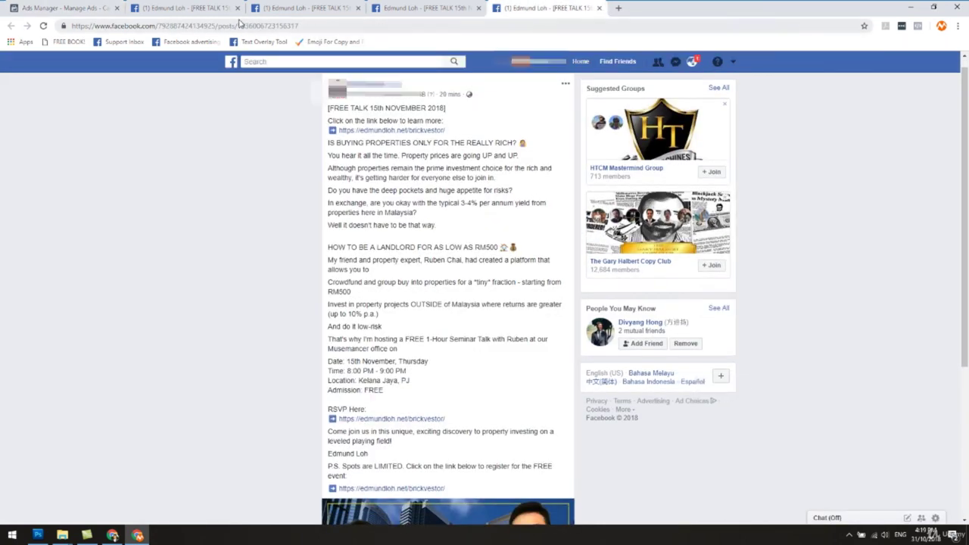
drag(239, 25, 309, 26)
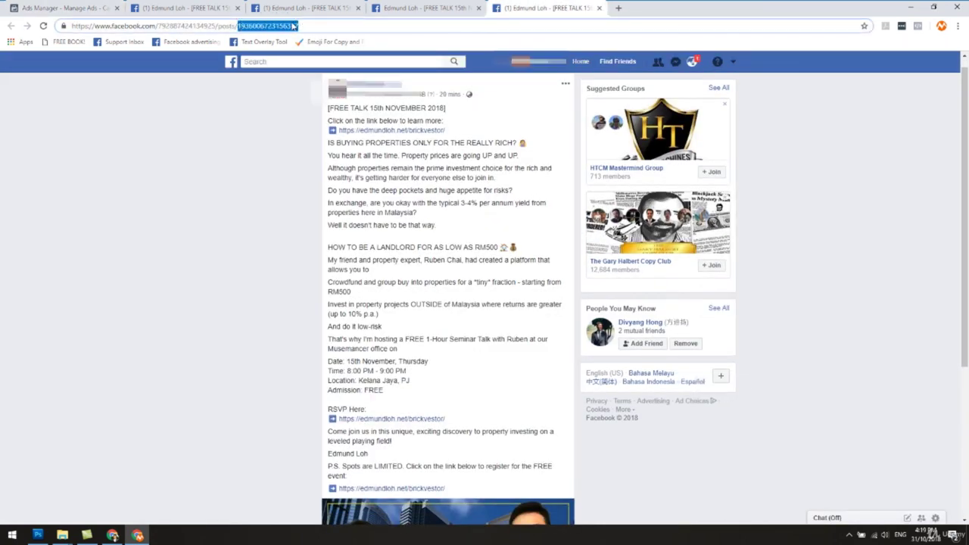
right_click(294, 26)
click(327, 82)
key(ctrl+1)
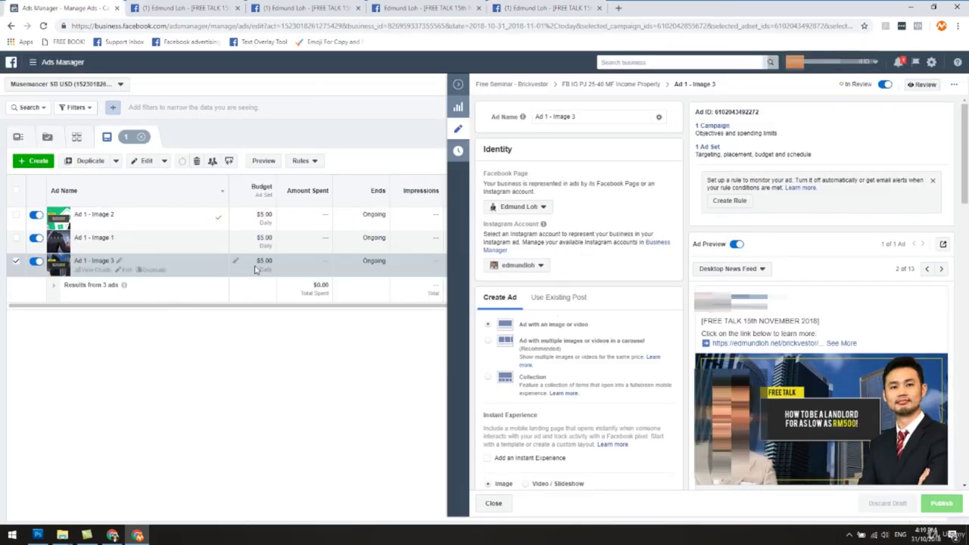
- Set Ad 1 - Image 3 to the existing post by pasting and submitting its ID
click(559, 297)
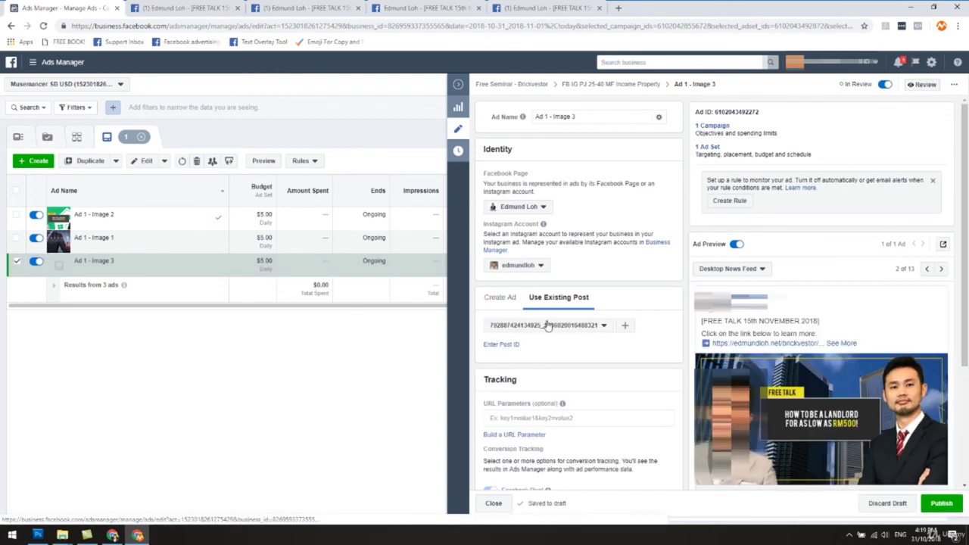
click(502, 344)
right_click(518, 349)
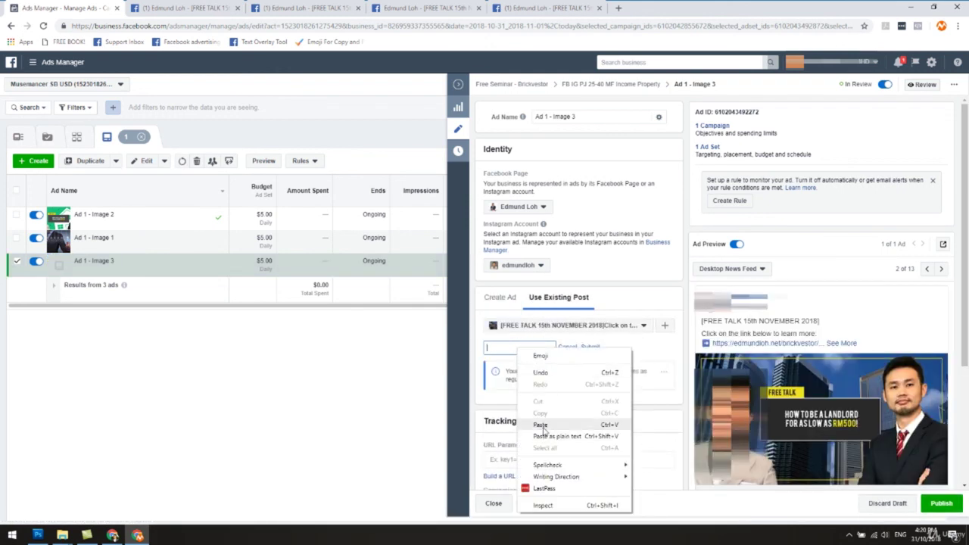
click(541, 426)
click(590, 348)
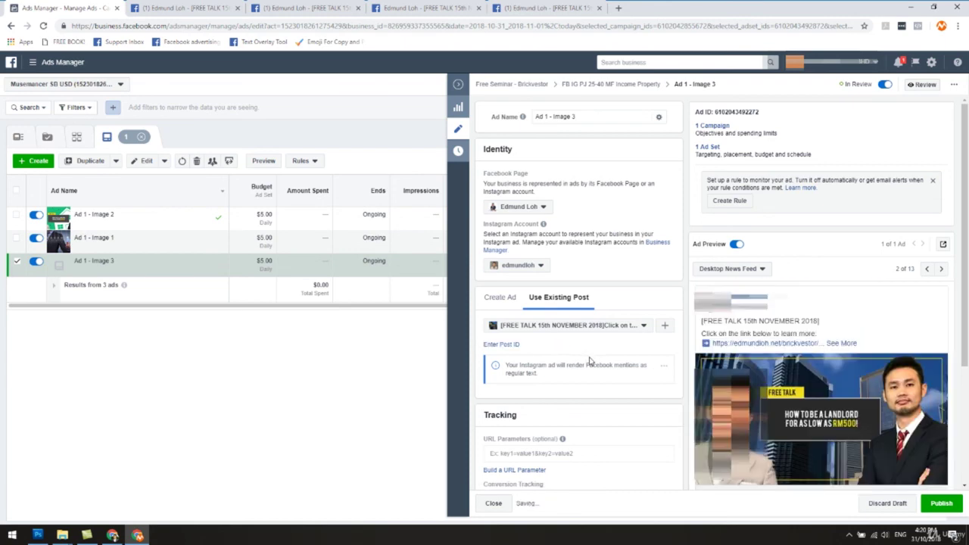
- Check the original post, publish Ad 1 - Image 3, and return to the ad sets list
click(559, 8)
scroll(518, 184, down, 3)
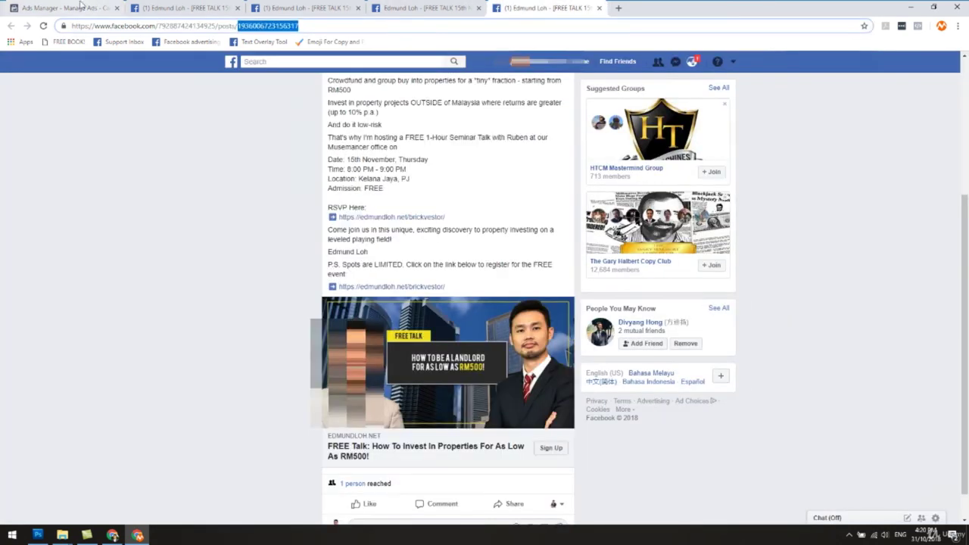
click(65, 7)
scroll(833, 379, down, 3)
click(939, 502)
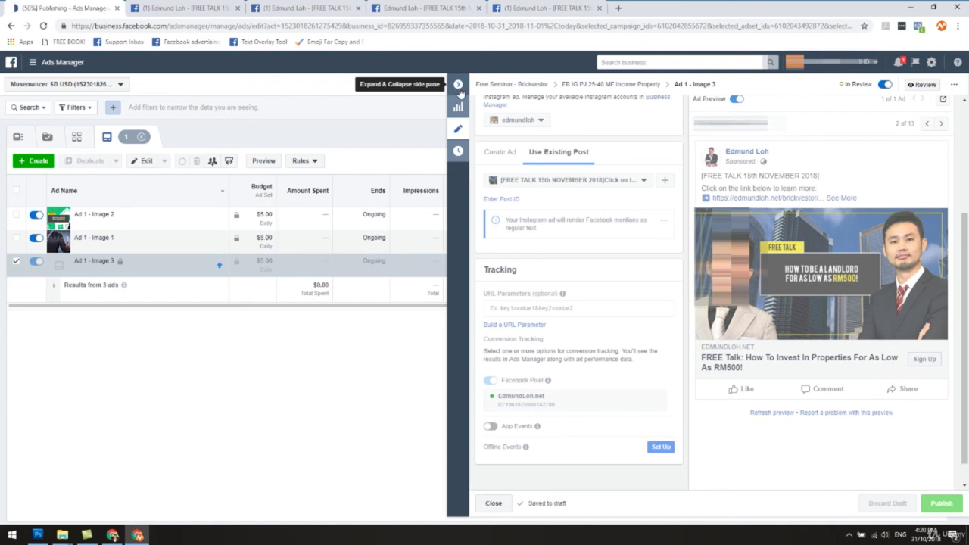
click(458, 87)
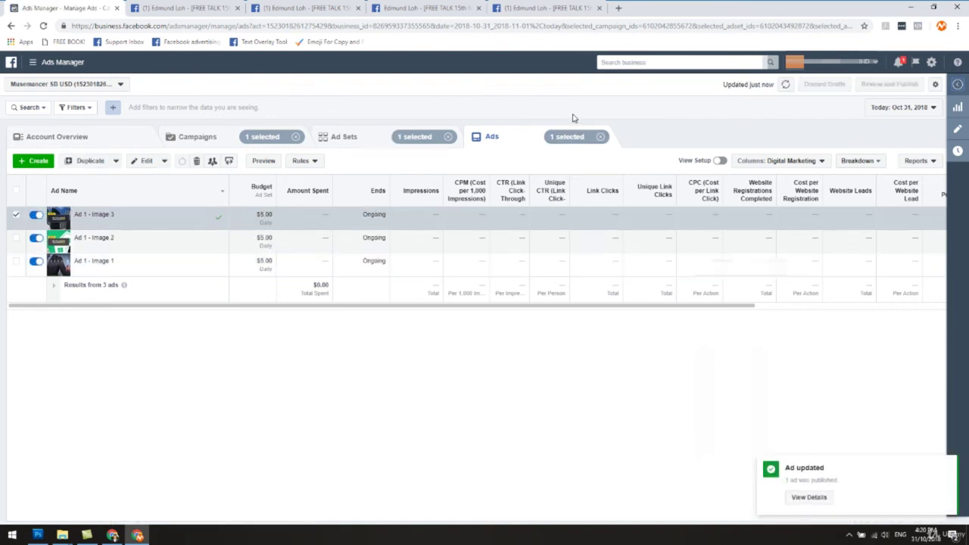
click(333, 136)
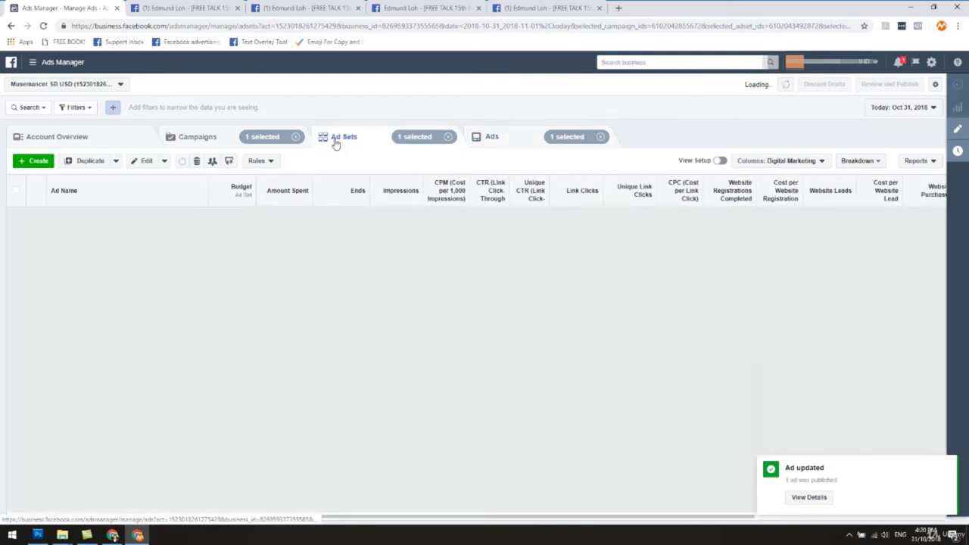